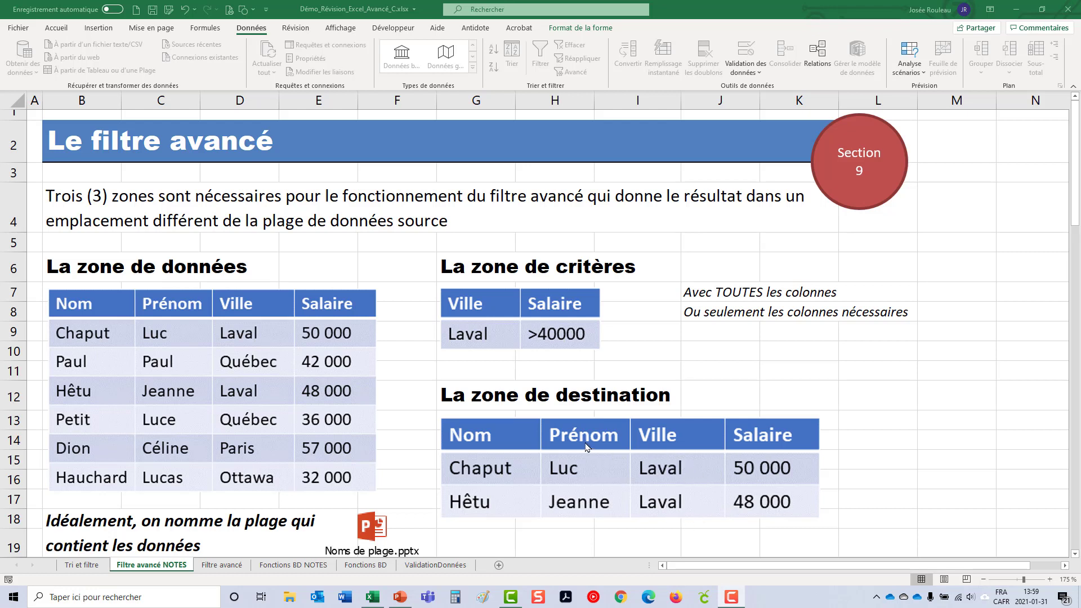
Review the rules for defining a range name in the Noms de plage.pptx presentation and return to the workbook.
left_click(400, 598)
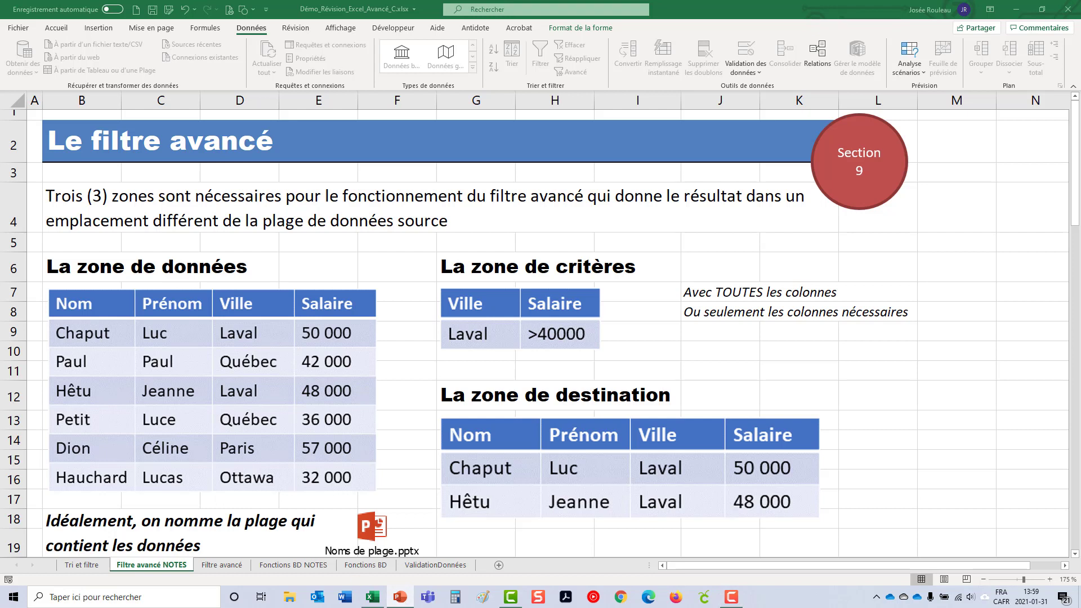
scroll(121, 361, "down", 2)
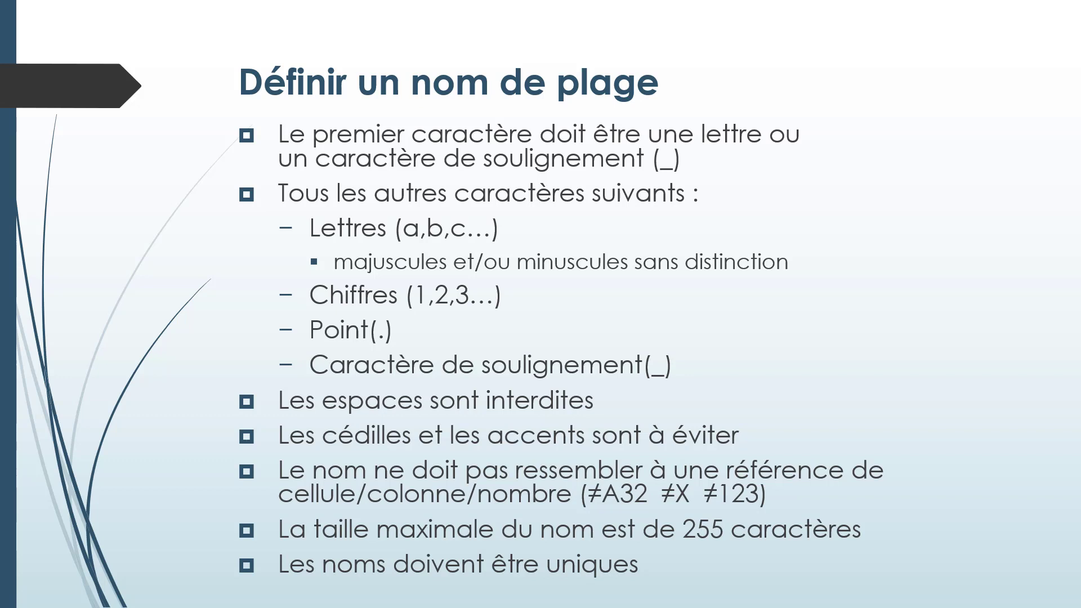
key("Escape")
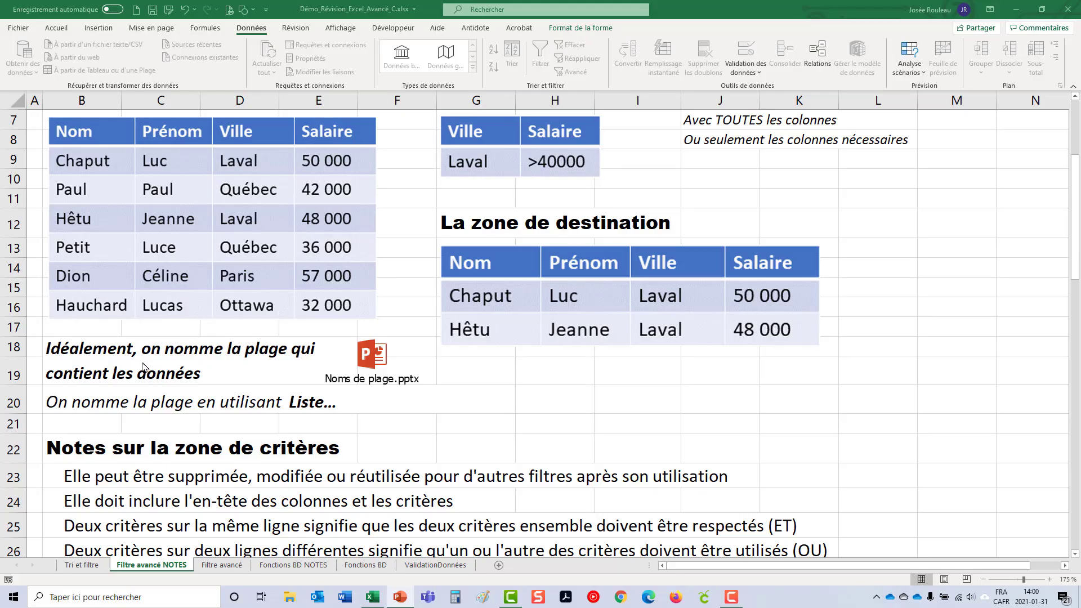
Read the notes on the criteria zone, the important remark and the criteria examples on the Filtre avancé NOTES sheet.
scroll(145, 367, "down", 2)
scroll(144, 367, "down", 1)
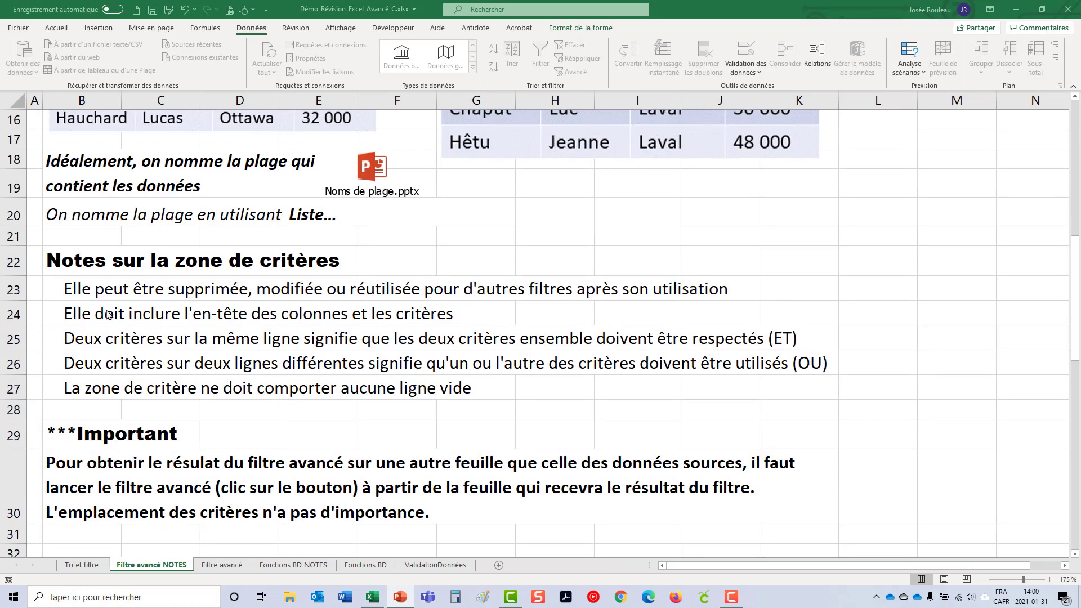
scroll(552, 244, "up", 4)
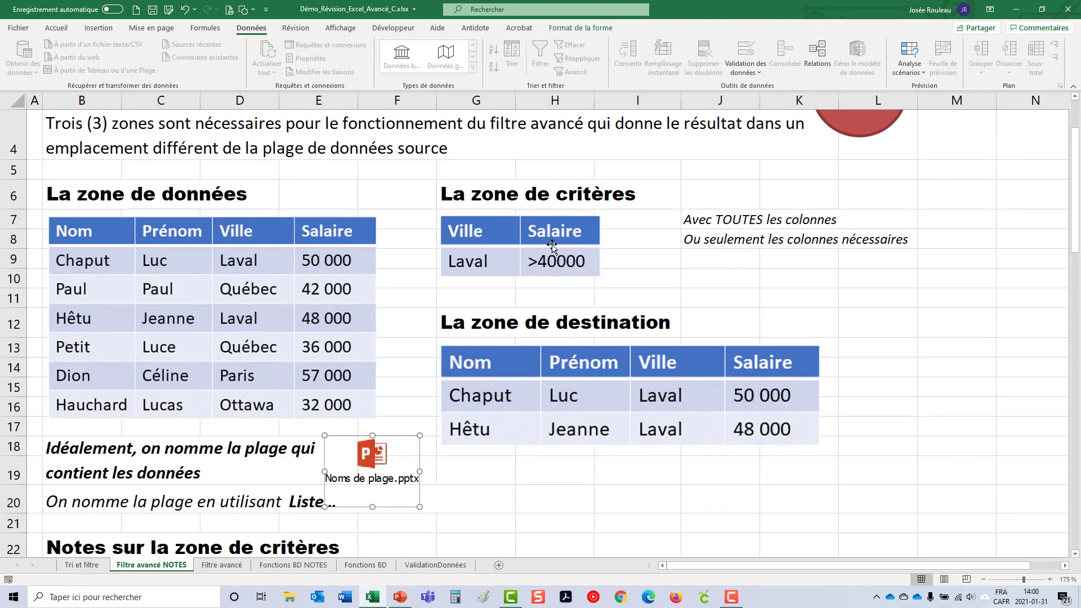
scroll(264, 338, "down", 3)
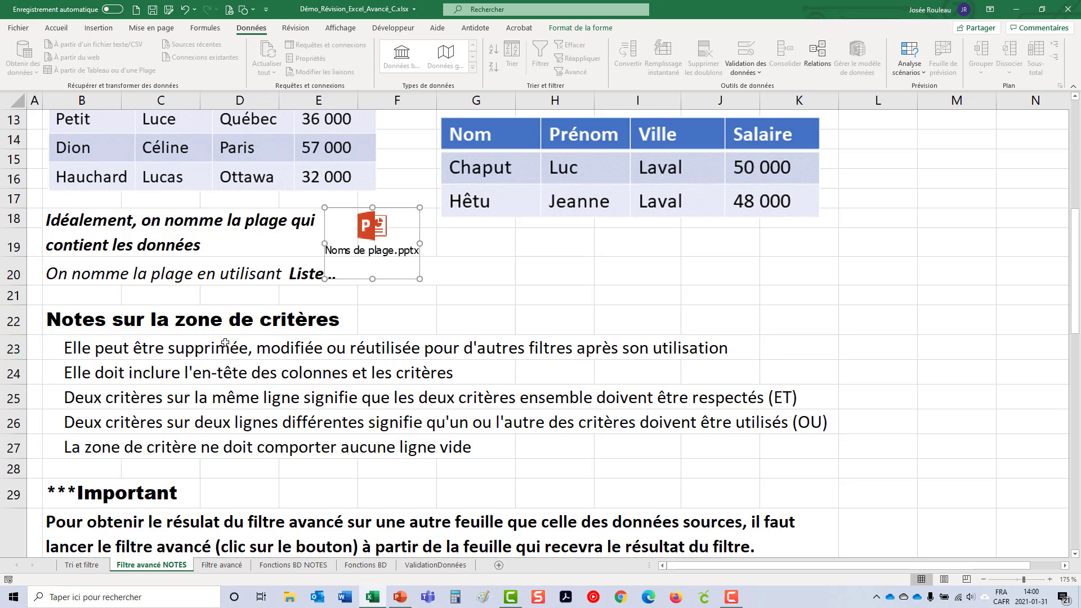
scroll(198, 345, "down", 1)
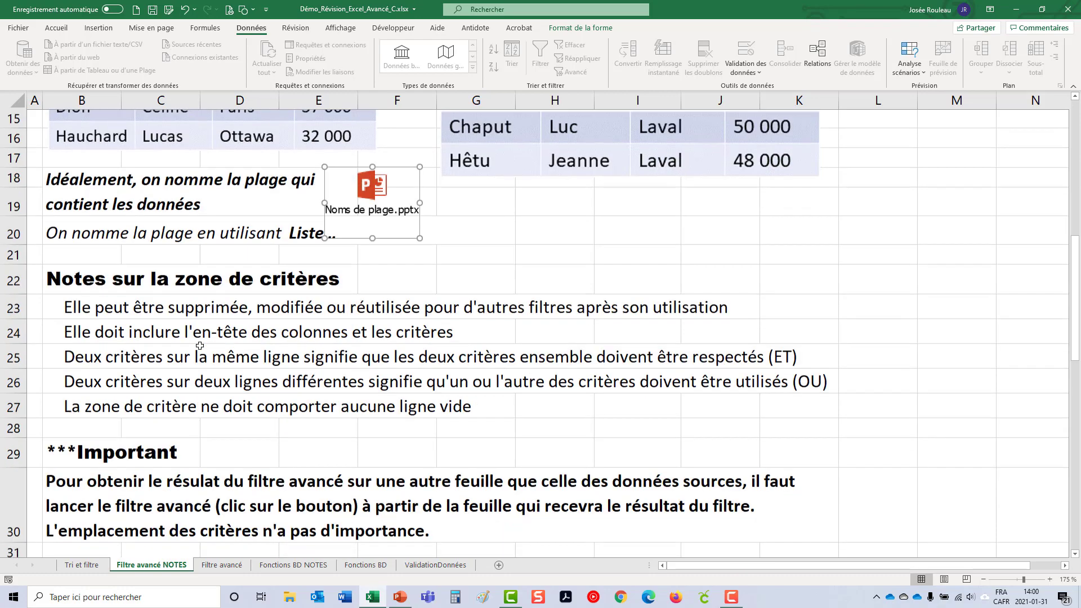
scroll(199, 346, "down", 1)
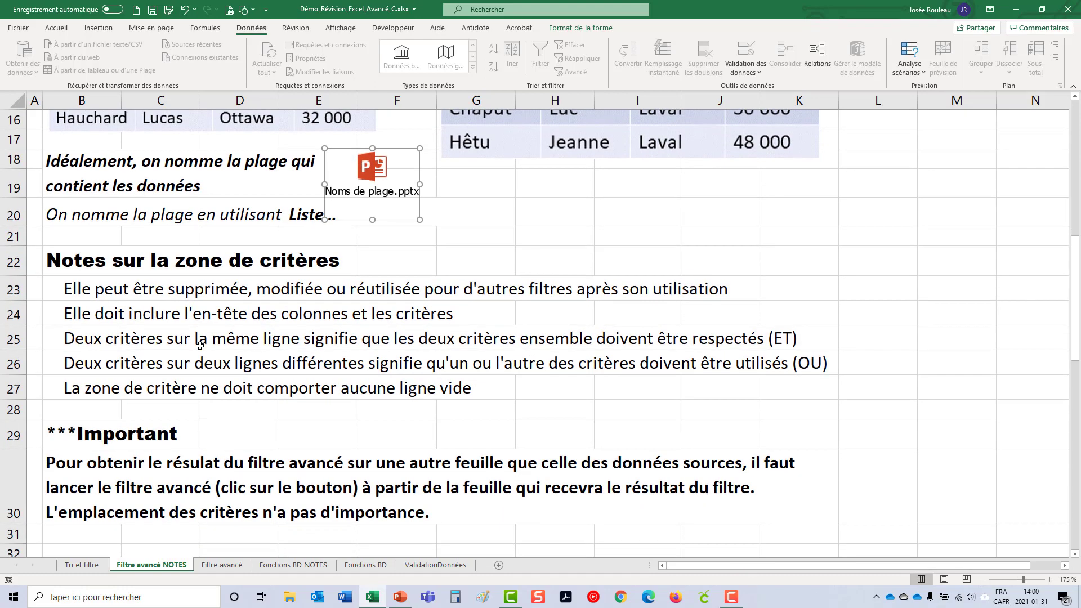
scroll(199, 345, "up", 3)
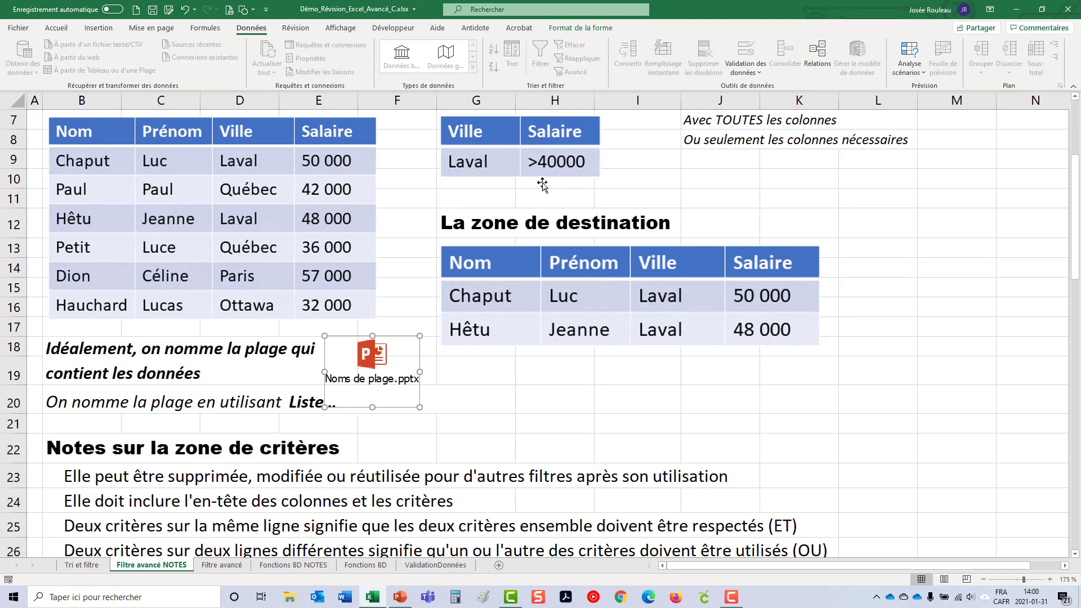
scroll(405, 257, "down", 1)
scroll(405, 256, "down", 1)
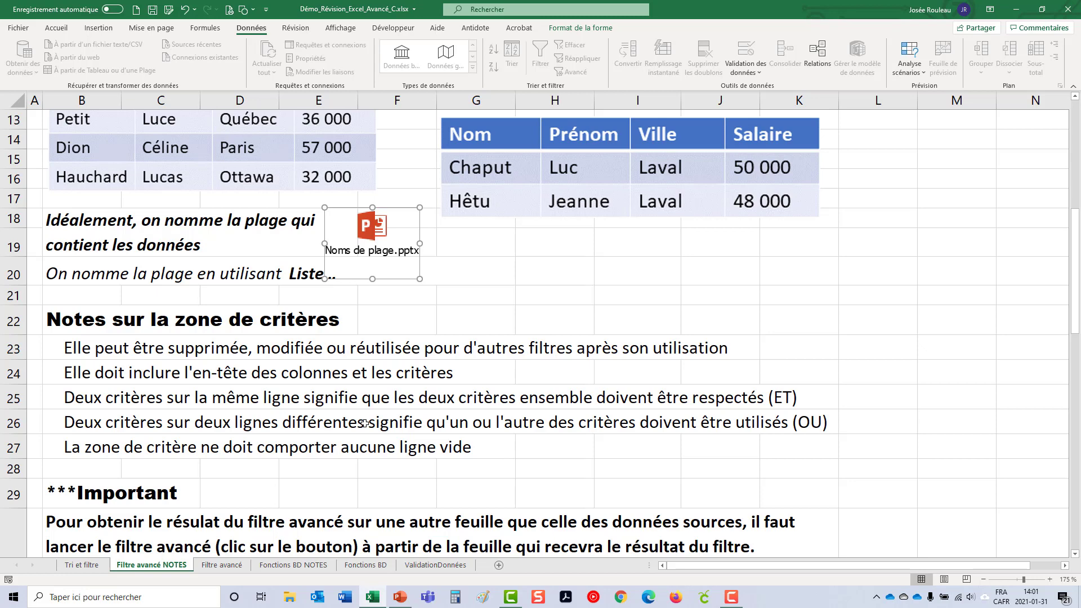
scroll(365, 423, "down", 3)
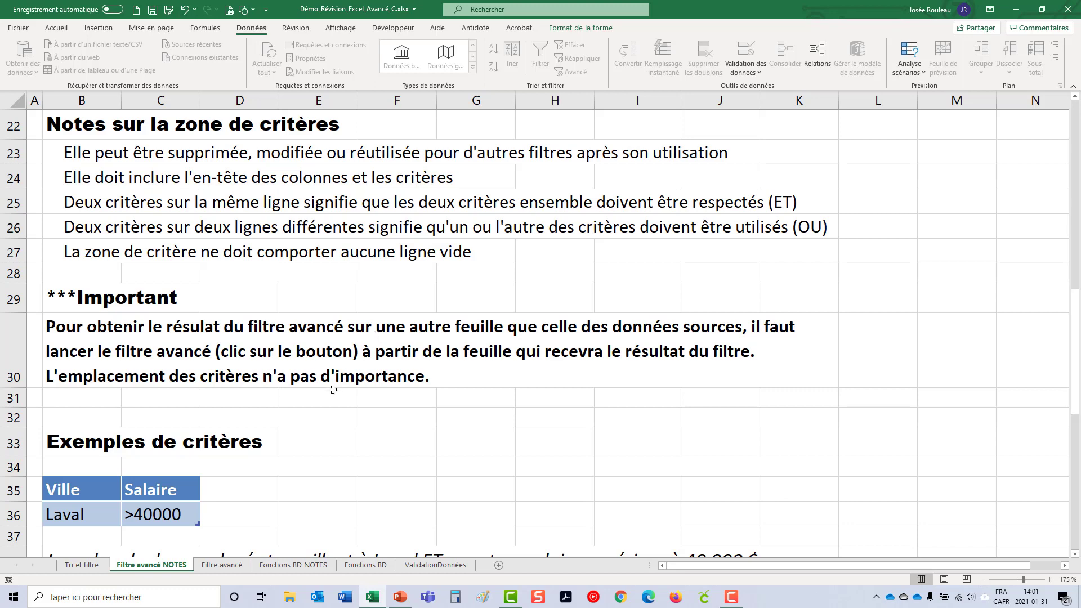
scroll(333, 382, "down", 3)
scroll(333, 382, "down", 1)
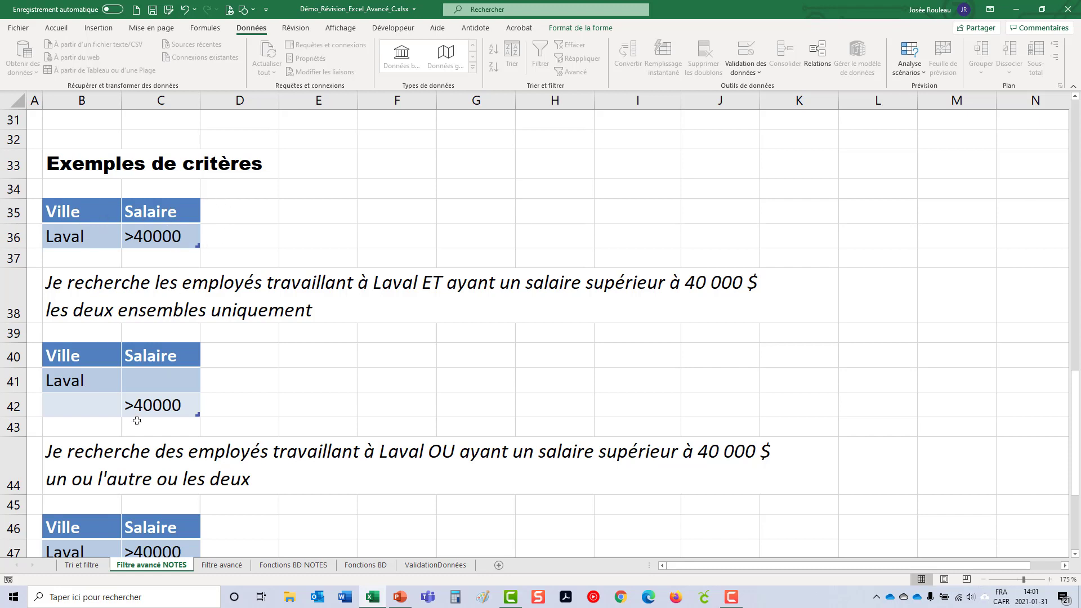
scroll(137, 420, "down", 1)
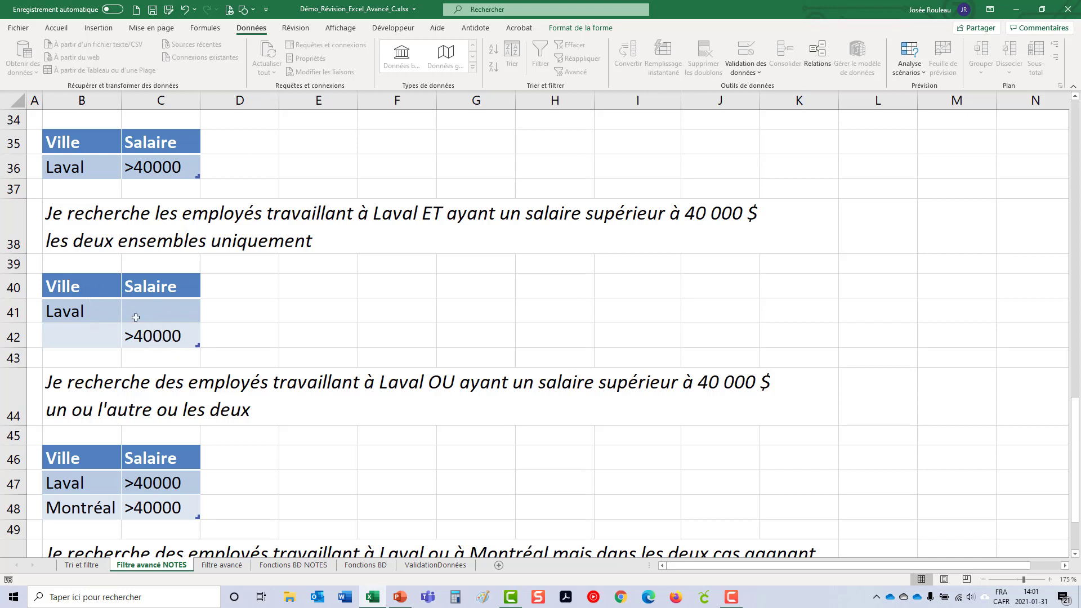
scroll(181, 384, "down", 2)
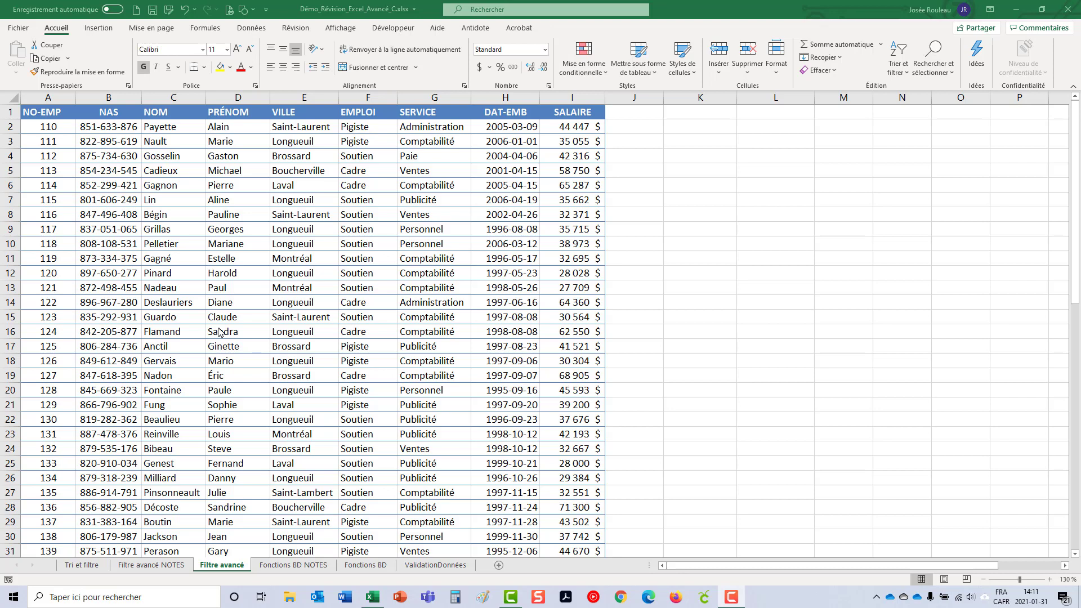
Show the formula bar and name the whole employee table on the Filtre avancé sheet, headers included, ListeEmployes.
left_click(60, 112)
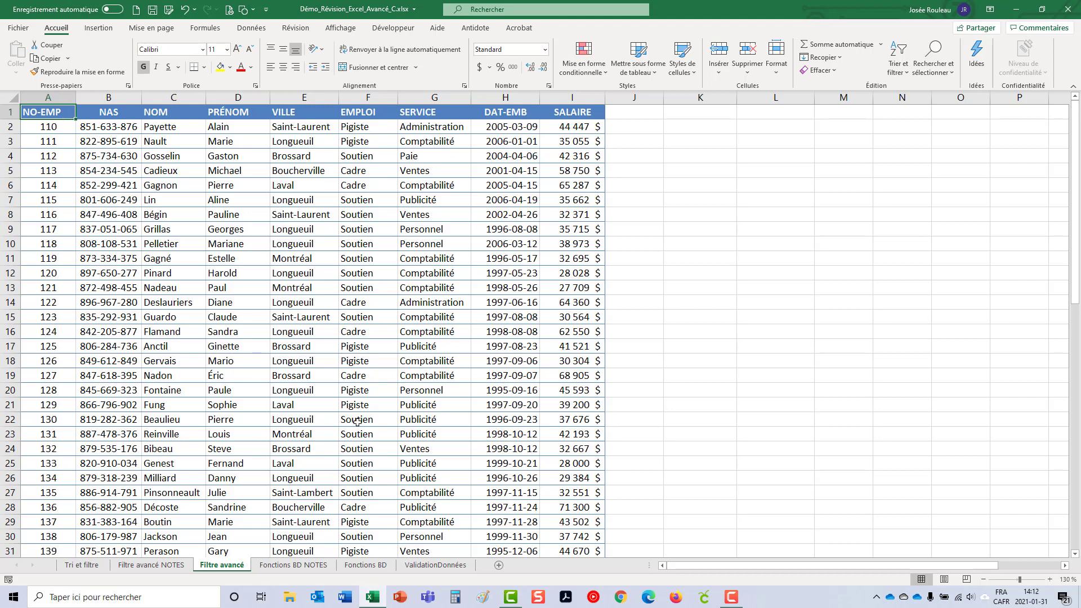
key("ctrl+a")
key("ctrl+asterisk")
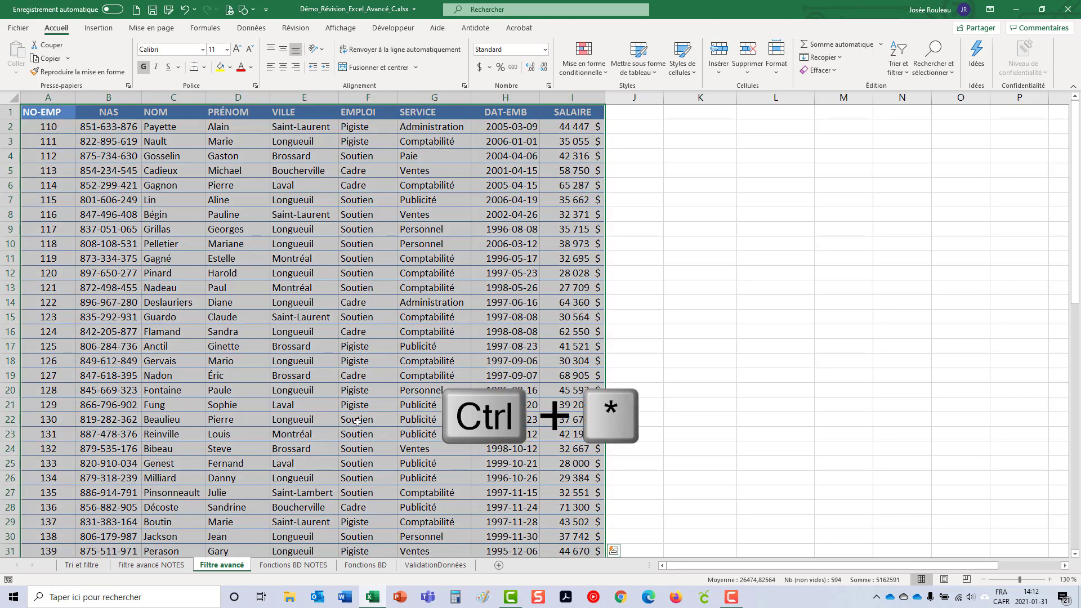
scroll(373, 450, "down", 12)
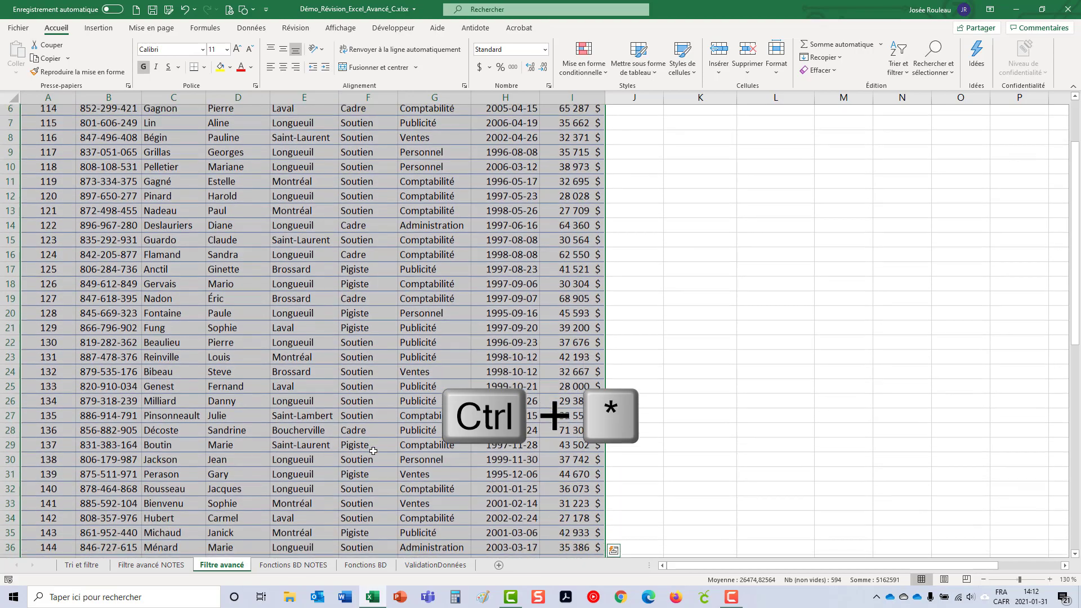
scroll(375, 451, "up", 12)
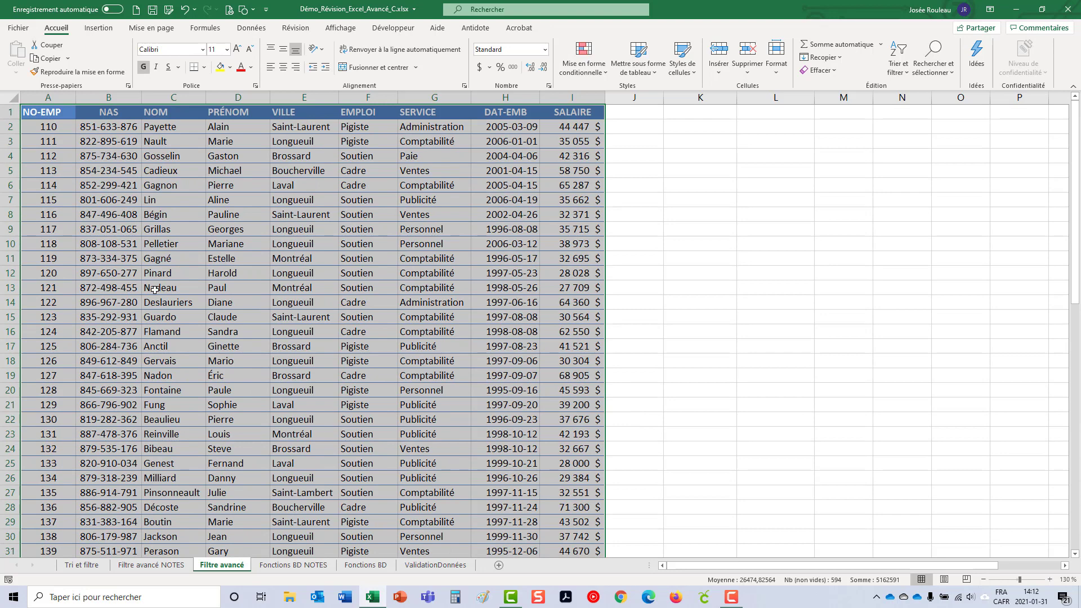
left_click(342, 29)
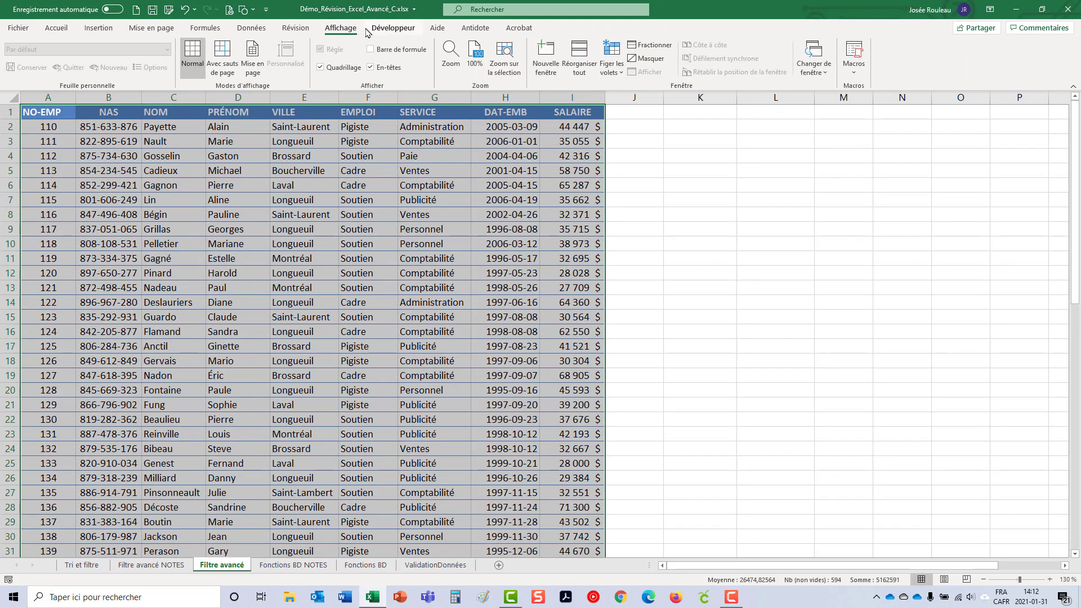
left_click(371, 50)
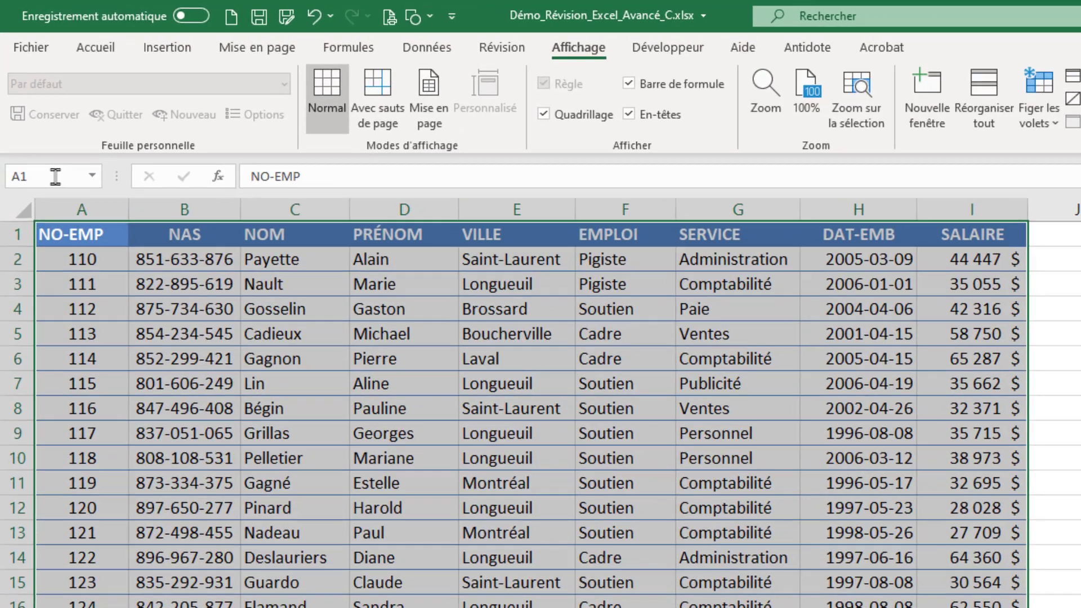
left_click(56, 176)
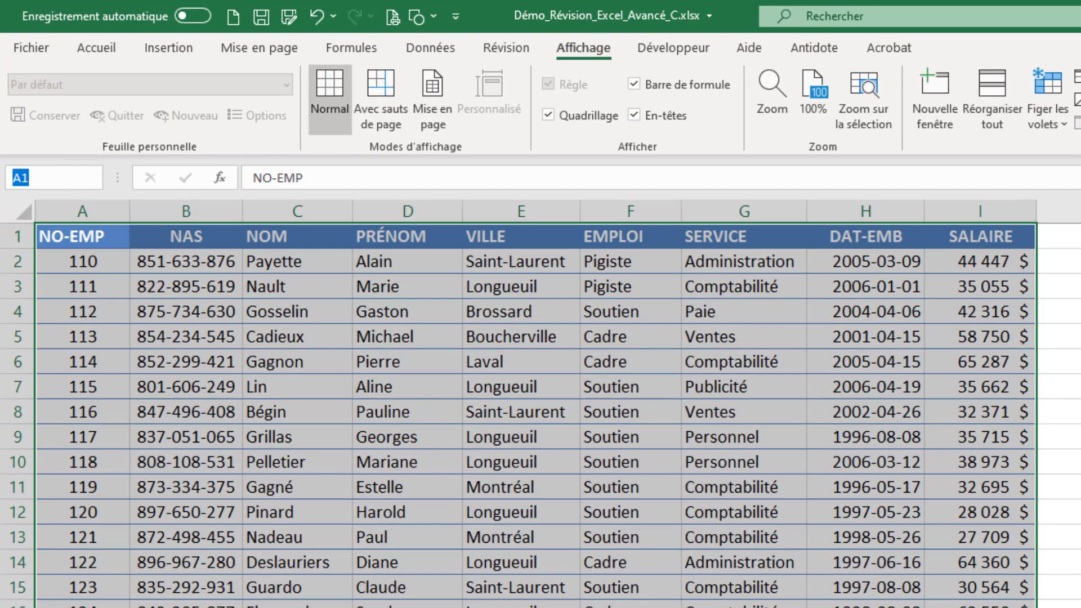
type("Liste")
type("Employes")
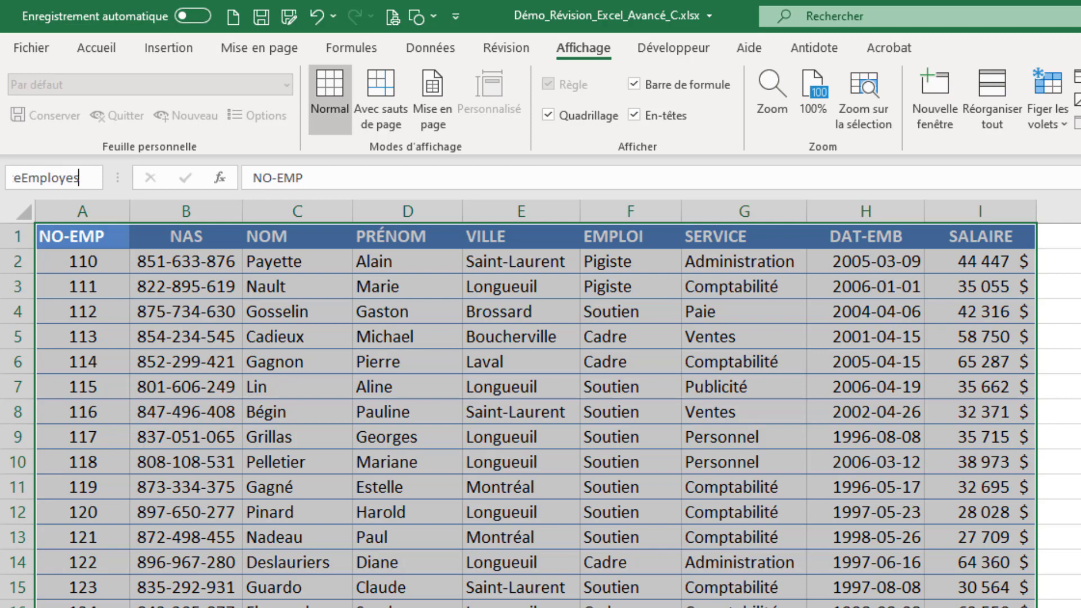
key("Return")
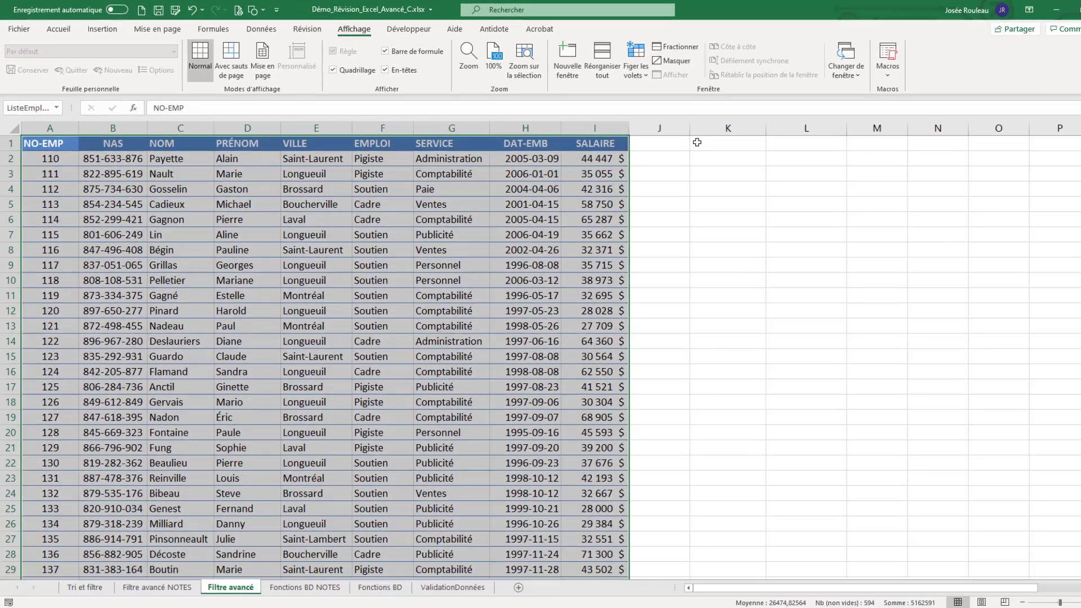
Copy the EMPLOI and SERVICE headers of the employee table into K1:L1 to start the criteria zone.
left_click(671, 137)
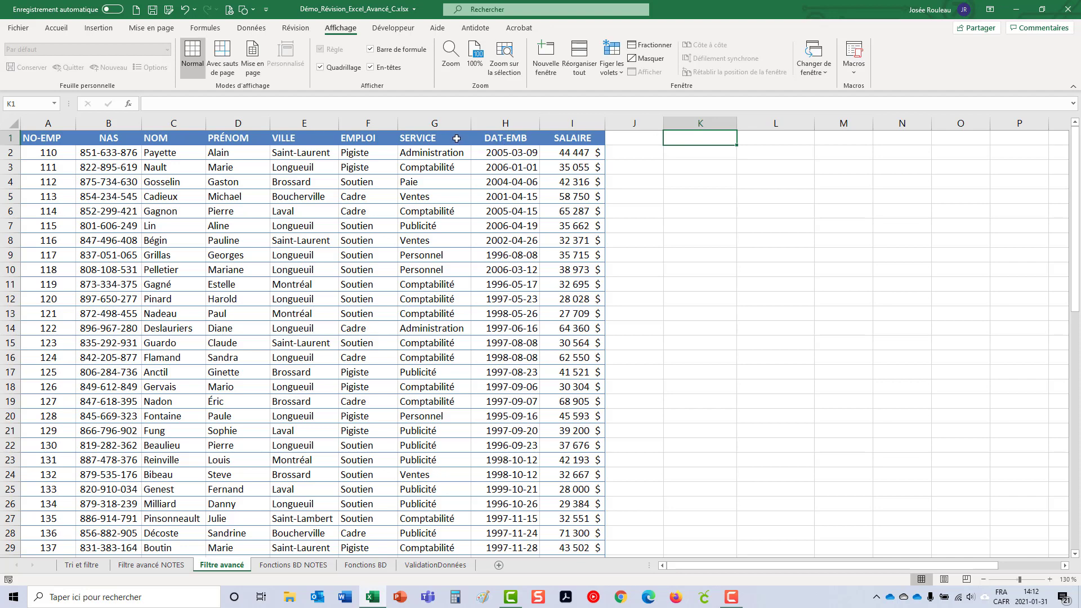
left_click_drag(456, 138, 457, 148)
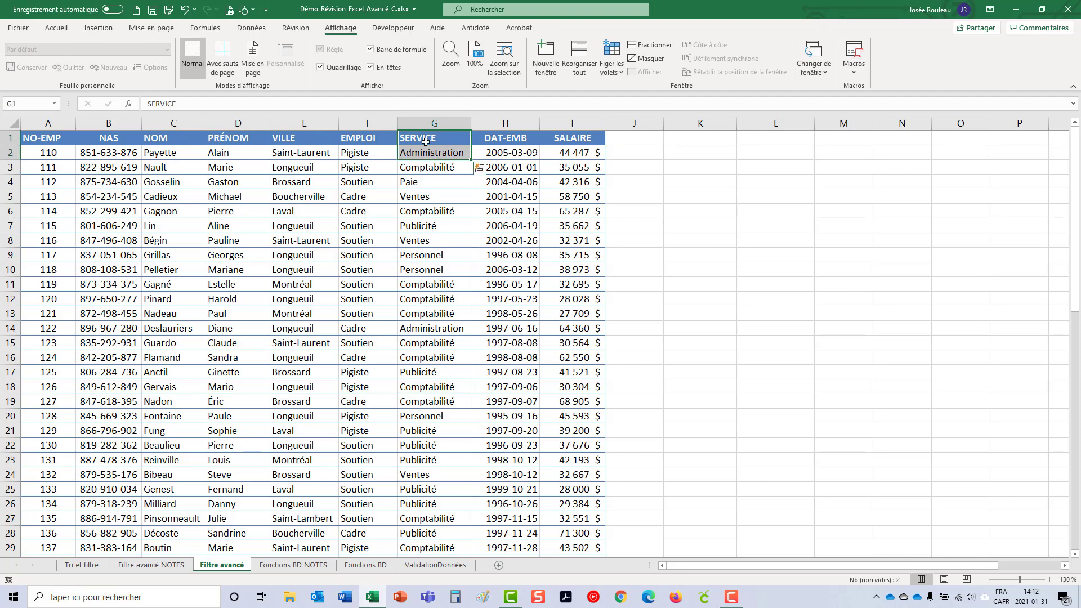
left_click_drag(378, 138, 424, 139)
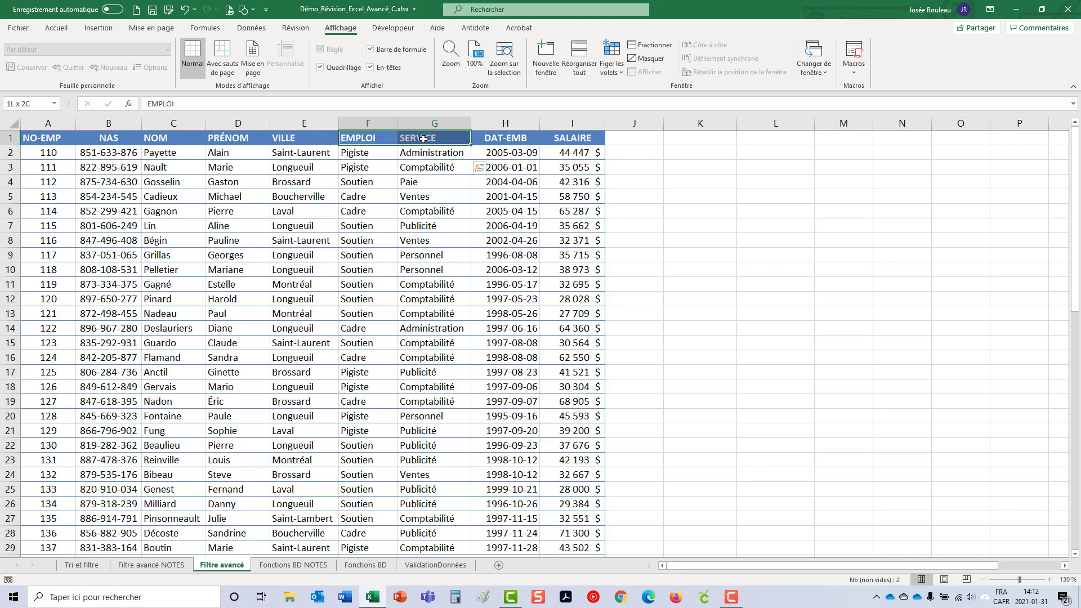
left_click_drag(424, 138, 423, 139)
key("ctrl+c")
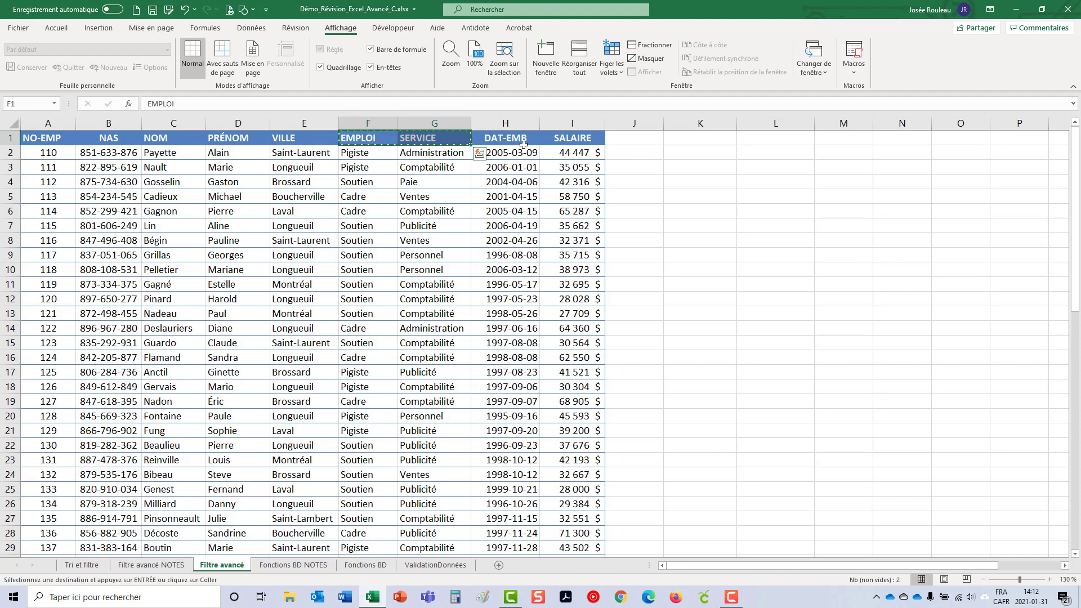
left_click(686, 140)
key("ctrl+v")
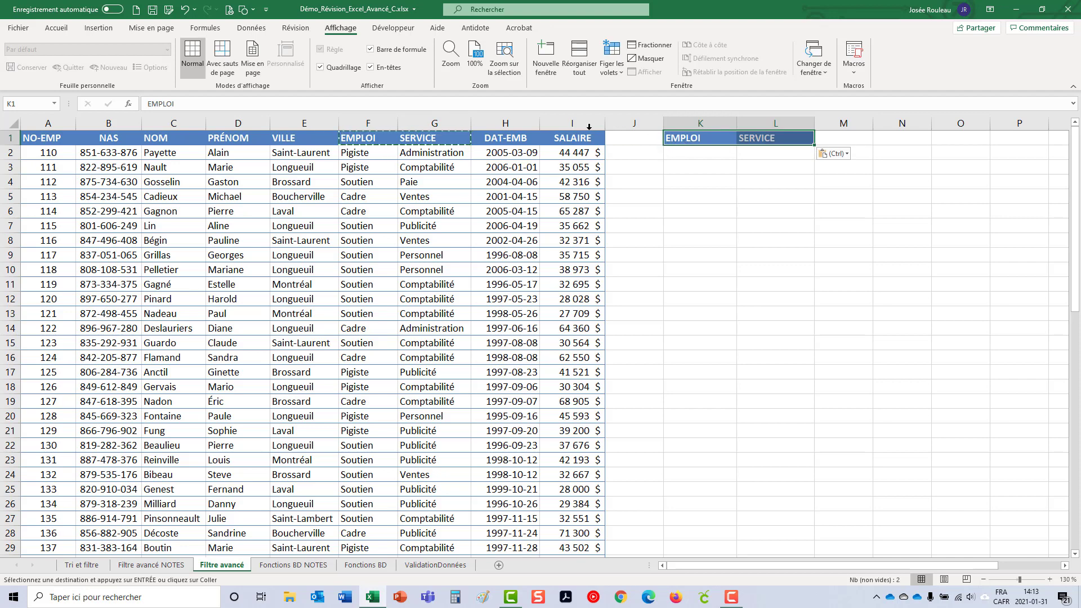
Fill the criteria row by copying Administration from the table into L2 and Soutien into K2.
left_click(455, 153)
key("ctrl+c")
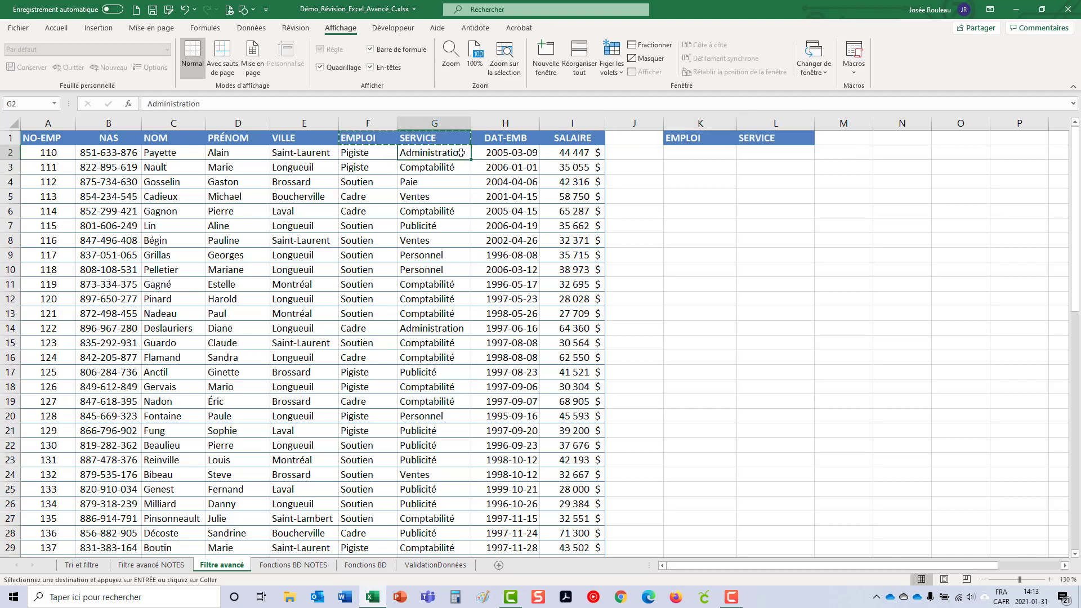
left_click(798, 155)
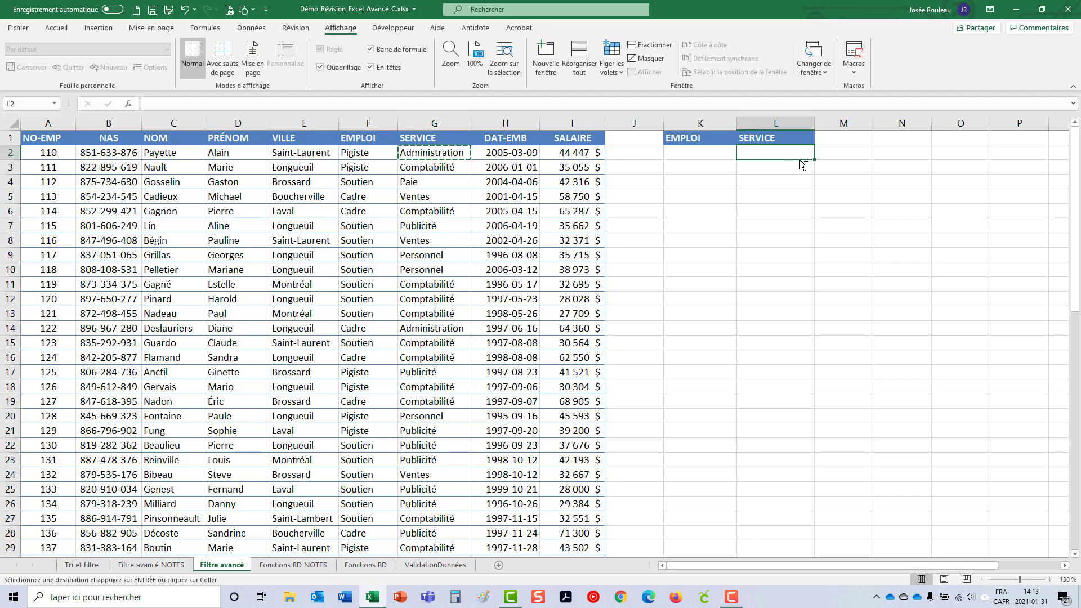
key("ctrl+v")
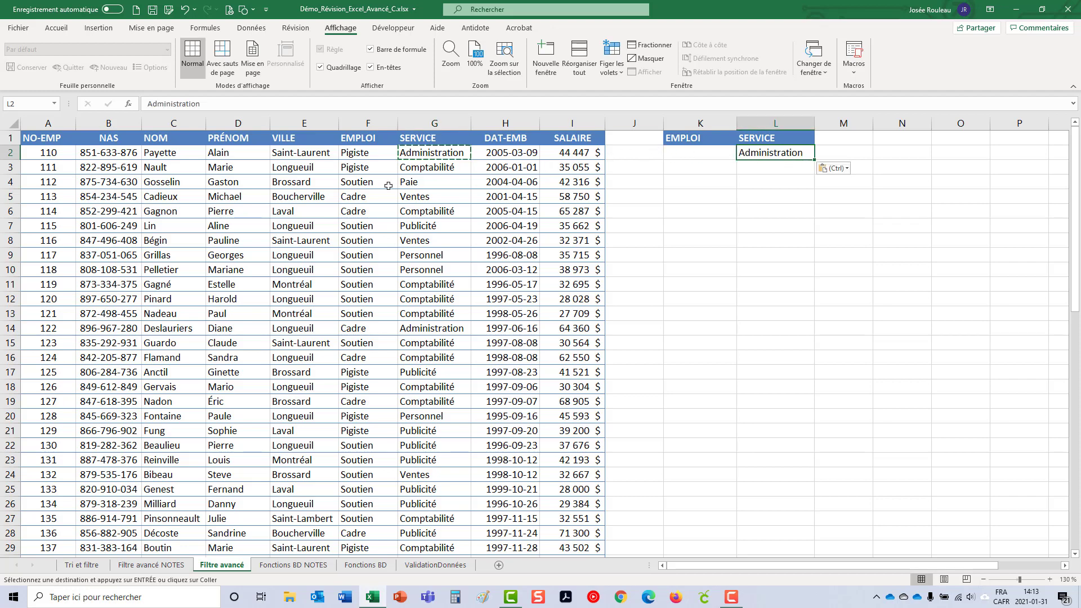
left_click(369, 182)
key("ctrl+c")
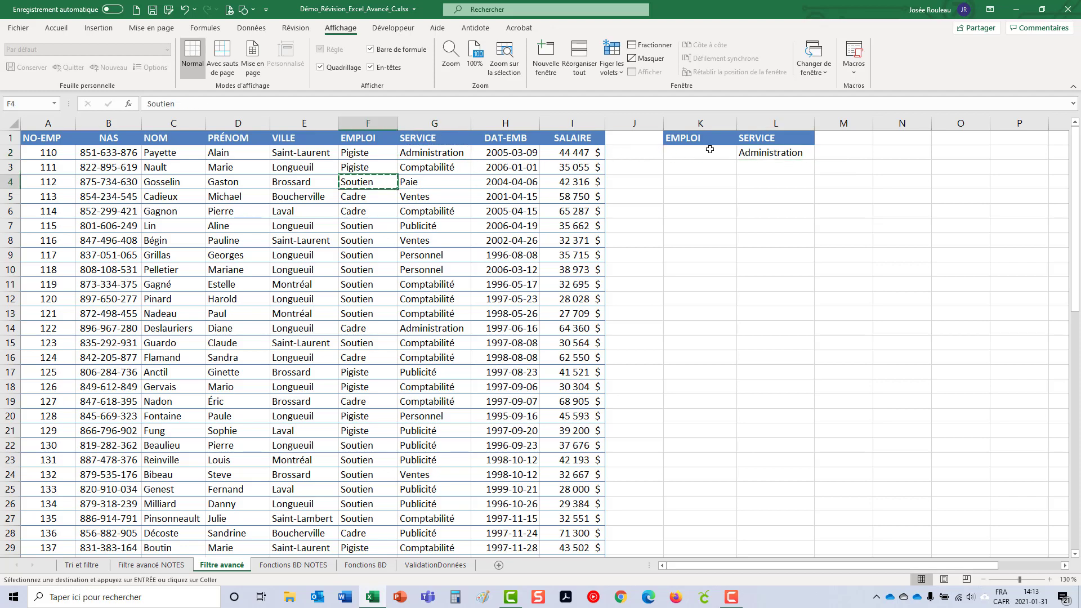
left_click(711, 150)
key("ctrl+v")
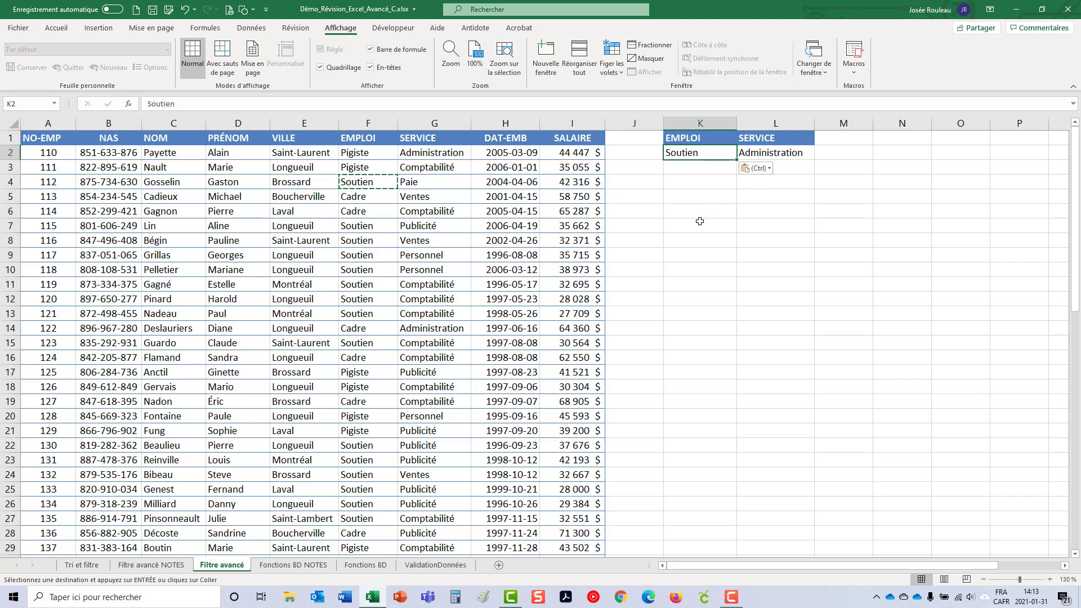
Start an advanced filter from cell K4 and set it to copy the results to another location.
left_click(695, 184)
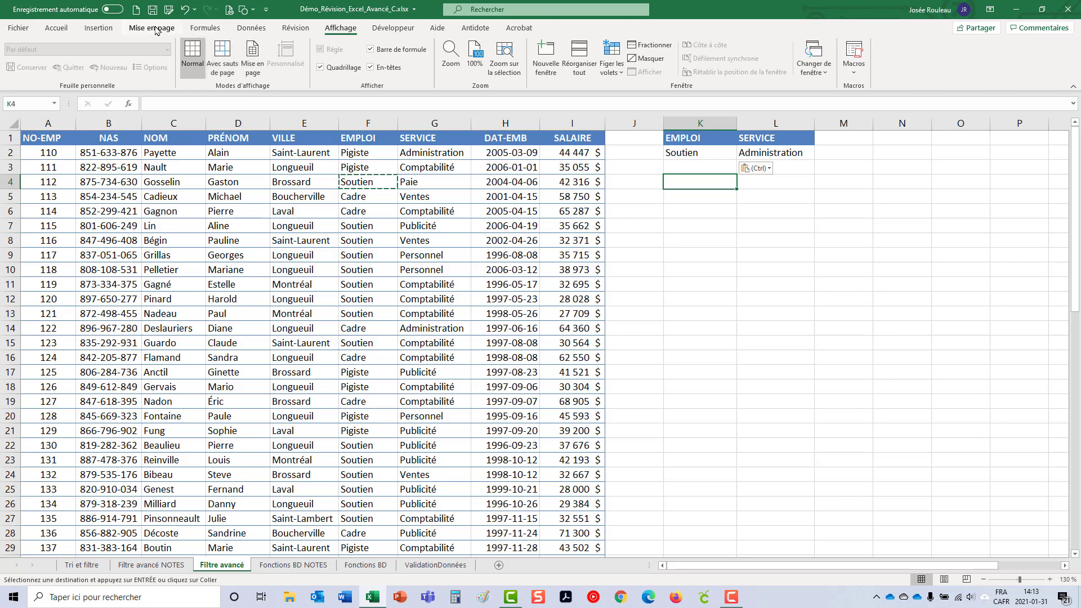
left_click(256, 29)
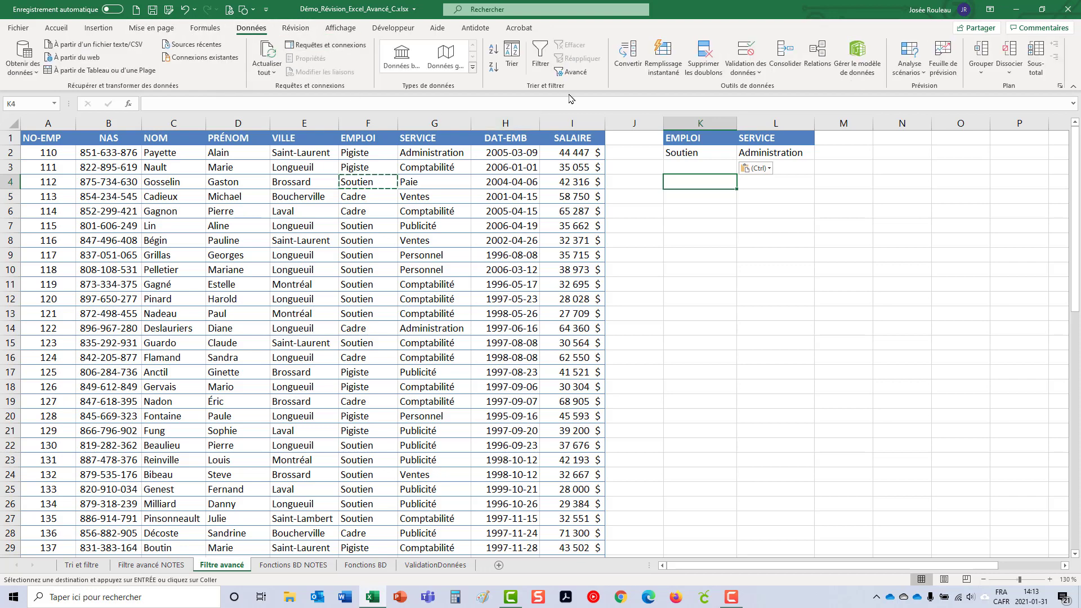
left_click(576, 77)
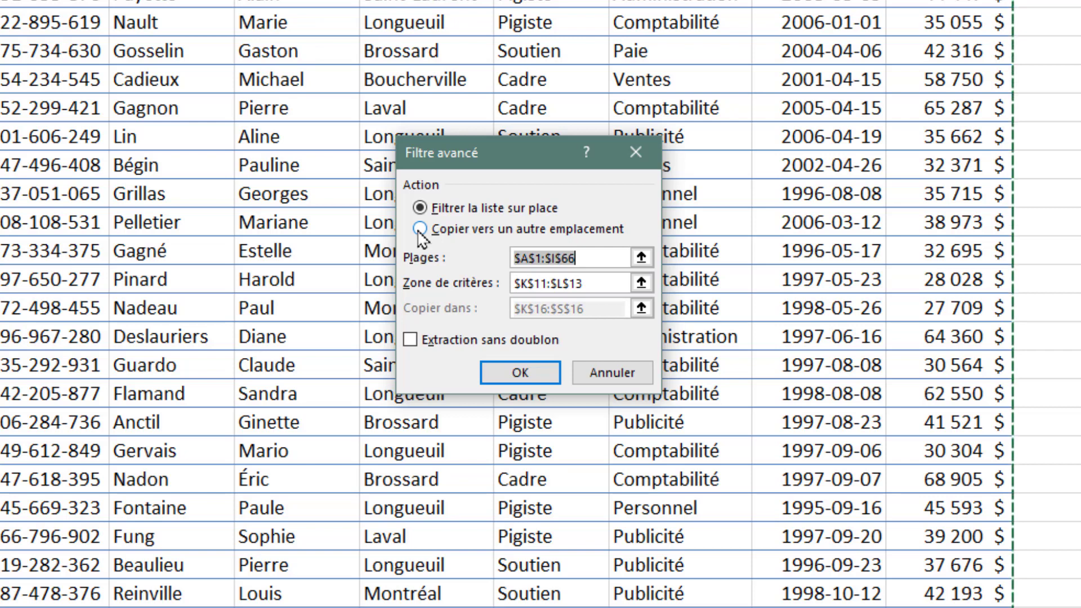
left_click(420, 229)
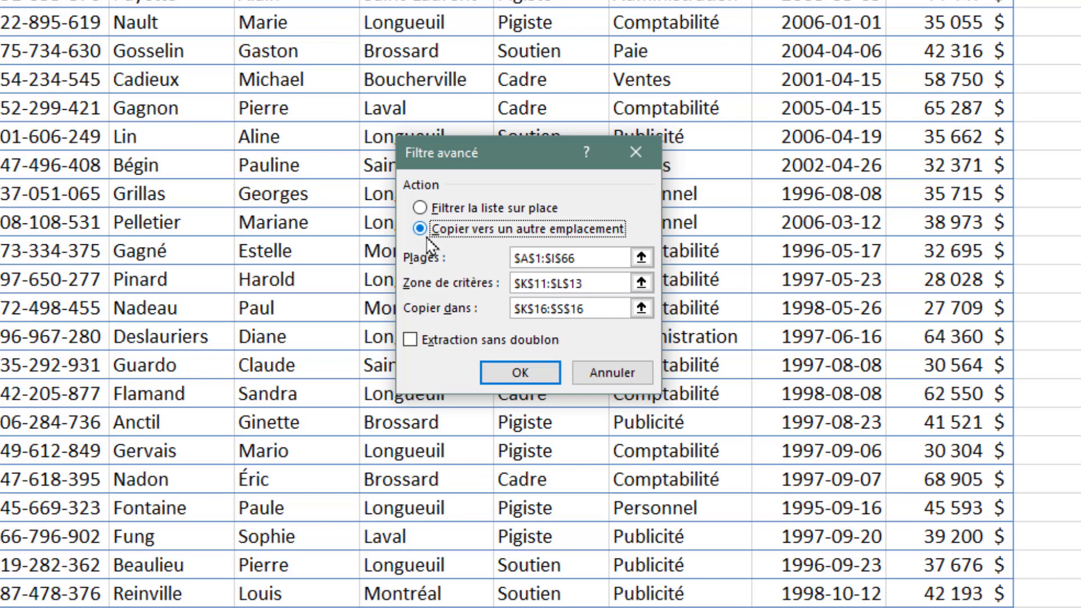
Replace the advanced filter's list range with the defined name ListeEmployes.
left_click(546, 258)
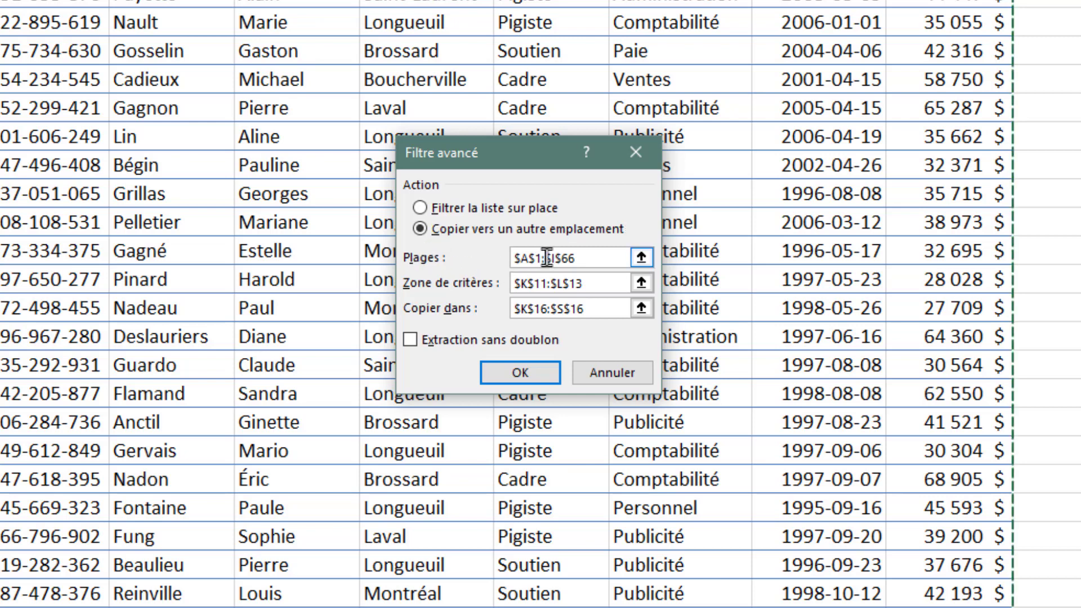
left_click_drag(601, 259, 478, 255)
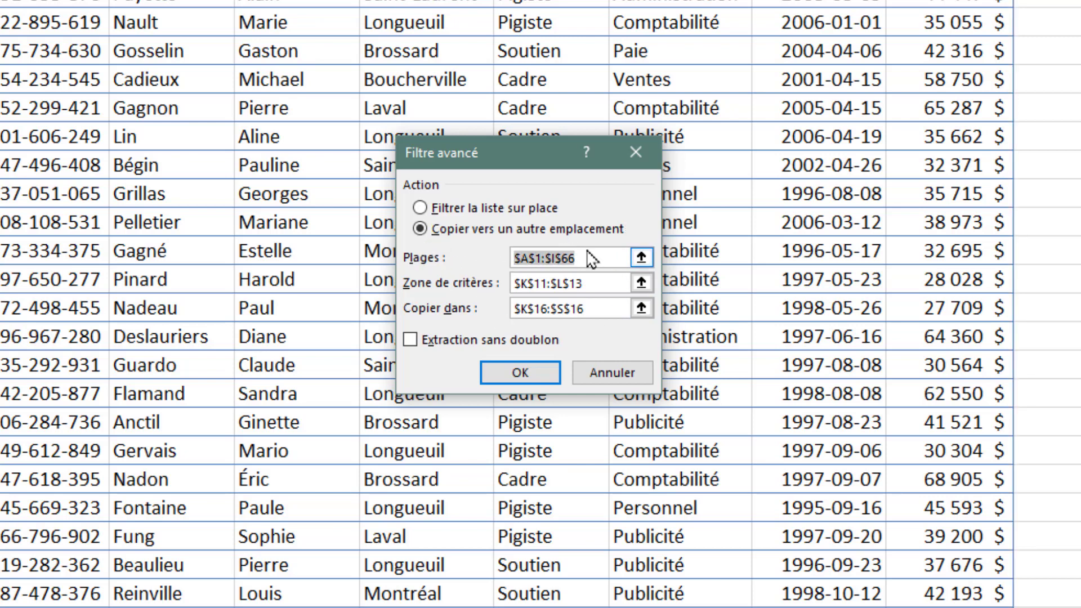
key("Delete")
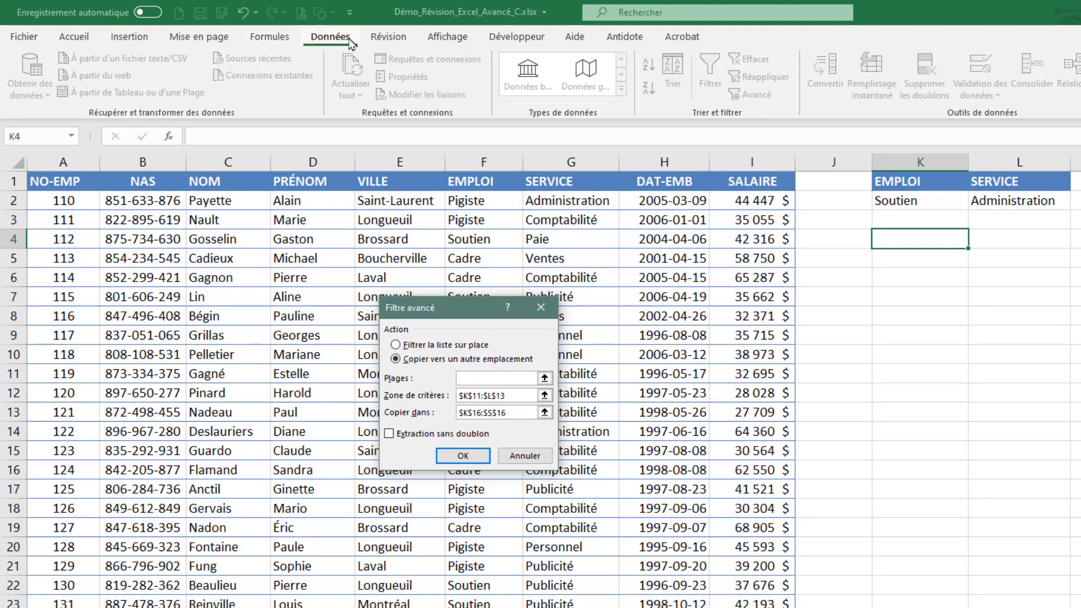
left_click(271, 40)
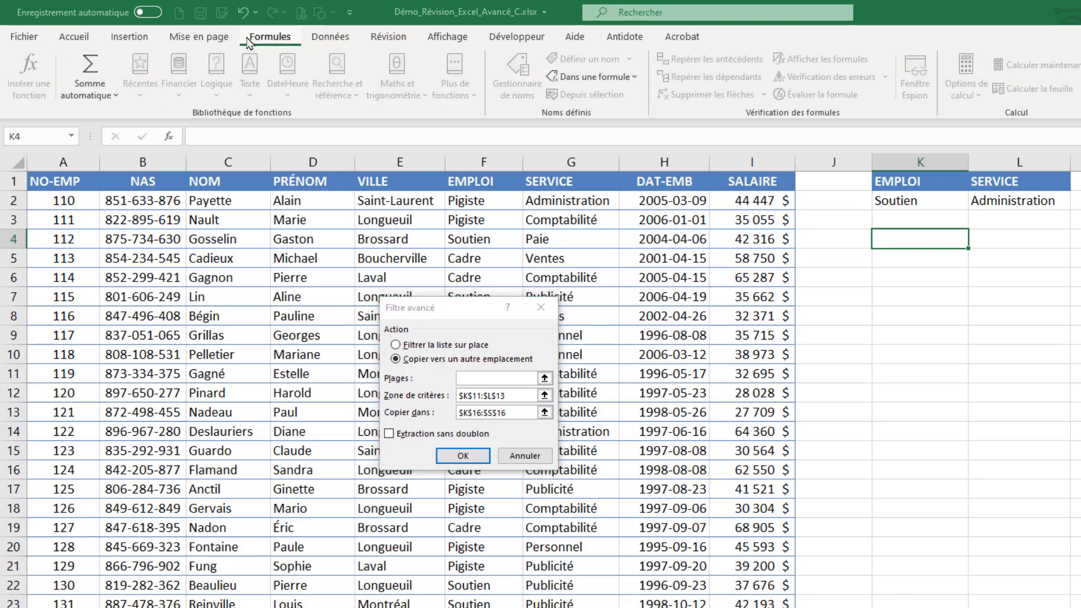
left_click(473, 379)
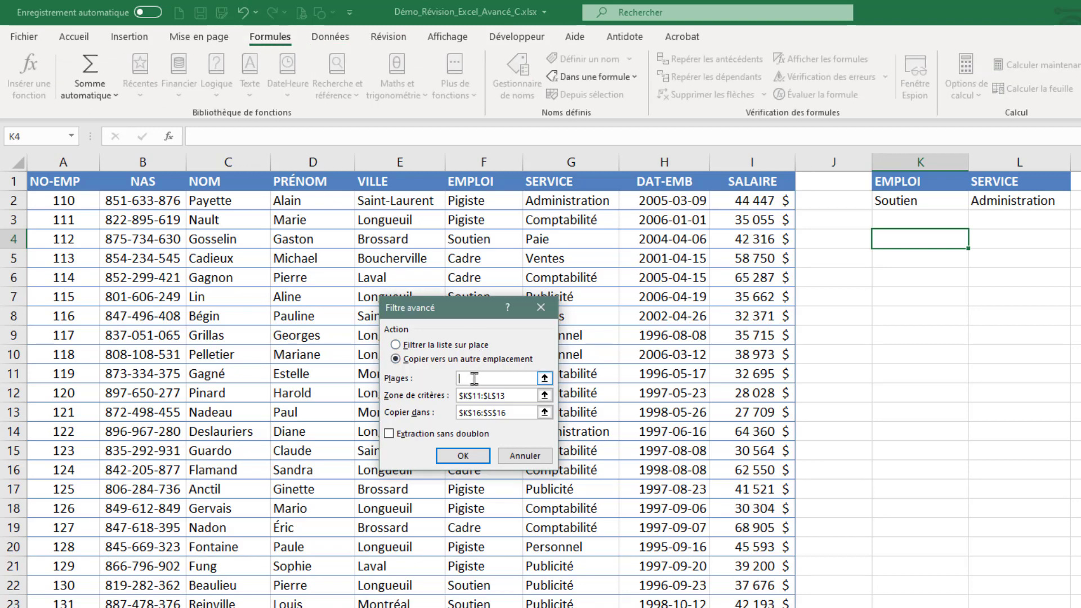
left_click(579, 82)
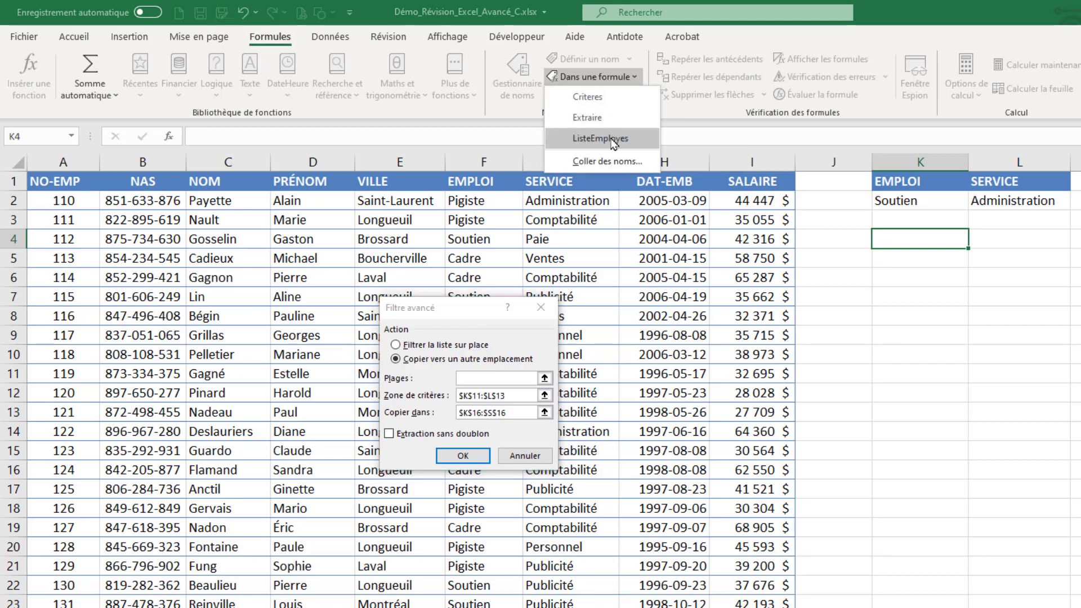
left_click(614, 144)
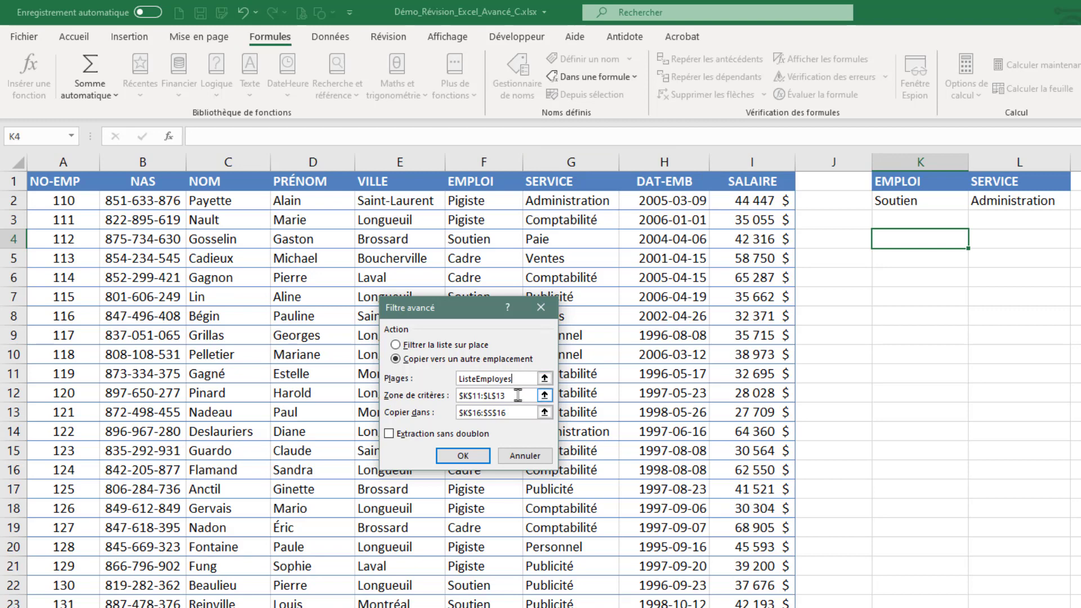
Set the advanced filter's criteria range to K1:L2, covering the EMPLOI and SERVICE headers and their values.
left_click_drag(518, 395, 445, 405)
key("BackSpace")
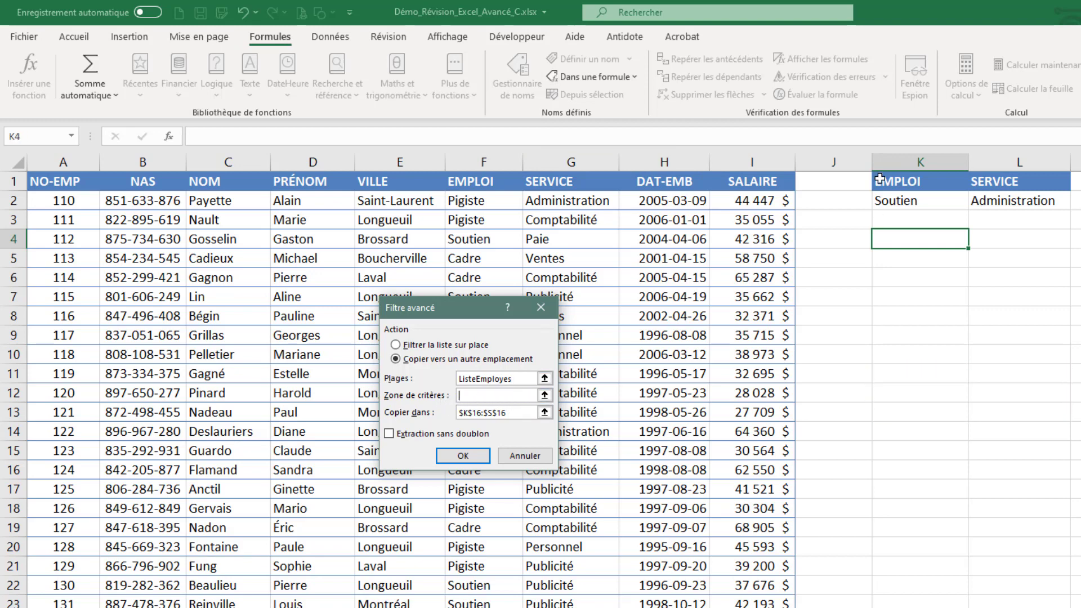
left_click_drag(929, 181, 1003, 199)
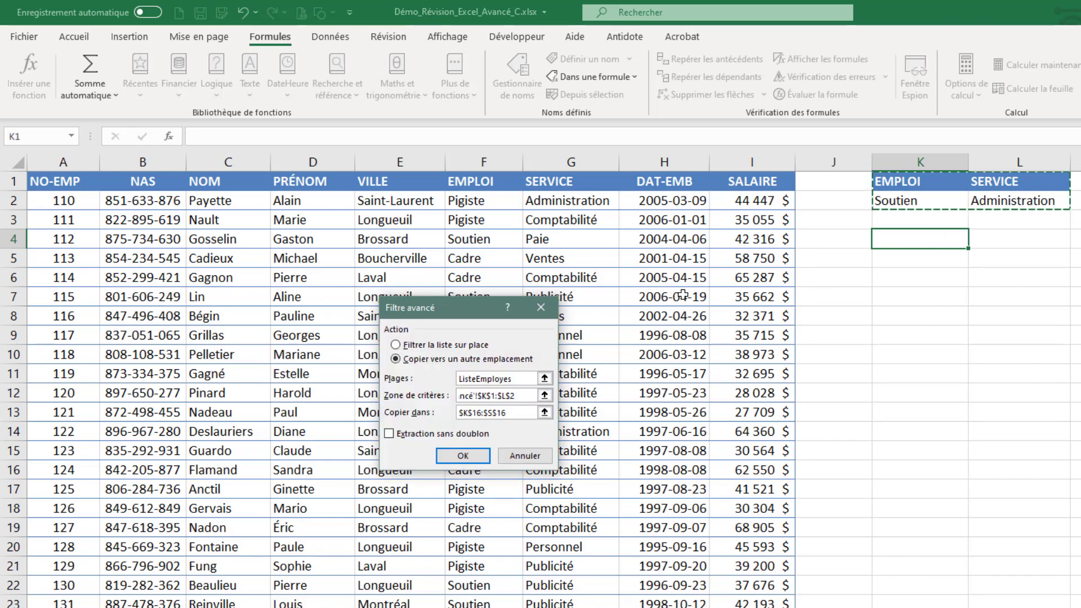
Set the copy destination to cell K4 and run the advanced filter.
left_click(511, 413)
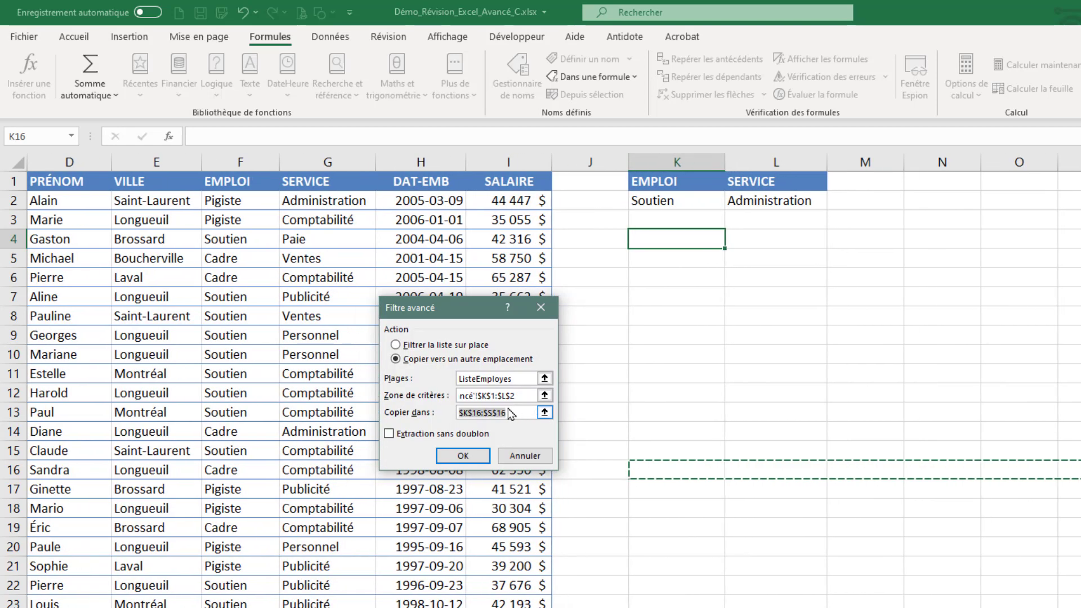
key("BackSpace")
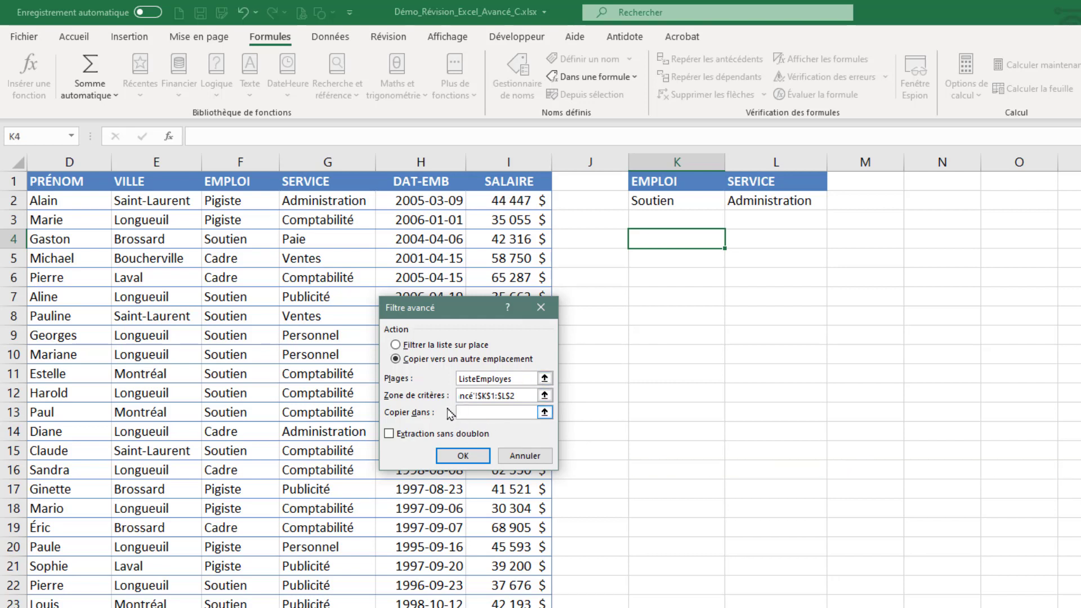
left_click(686, 239)
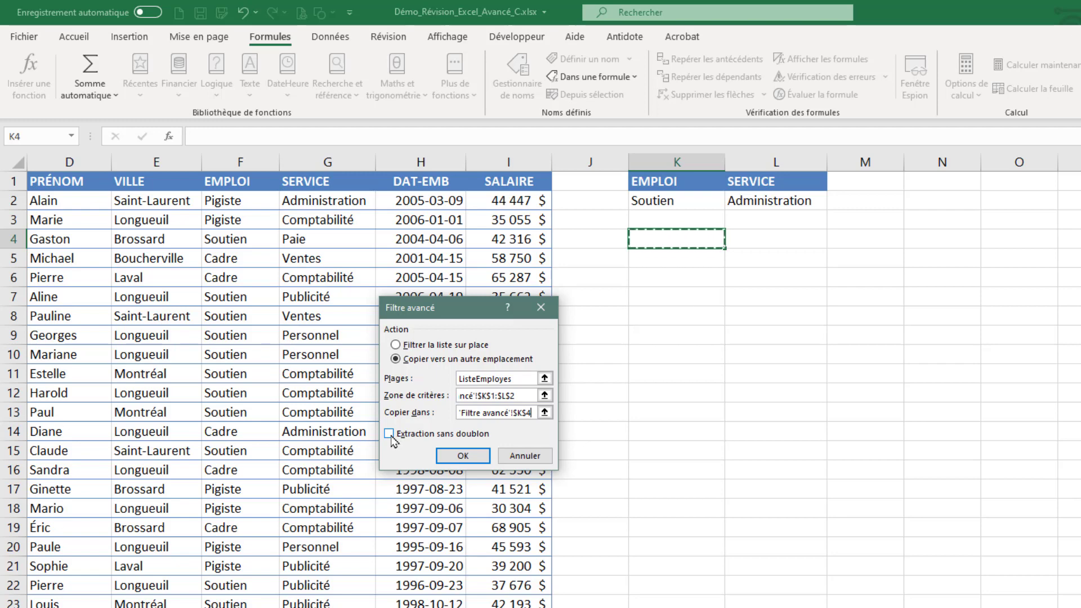
left_click(464, 456)
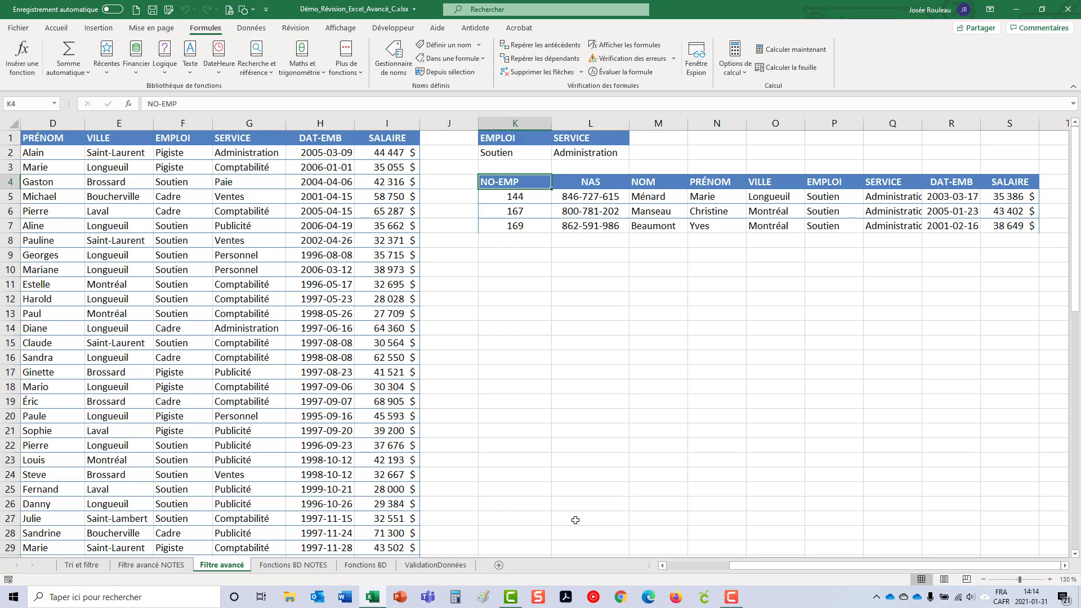
Copy the SERVICE header with Administration and Comptabilité from G1:G3 into K10:K12 to start a second criteria zone.
scroll(648, 504, "left", 3)
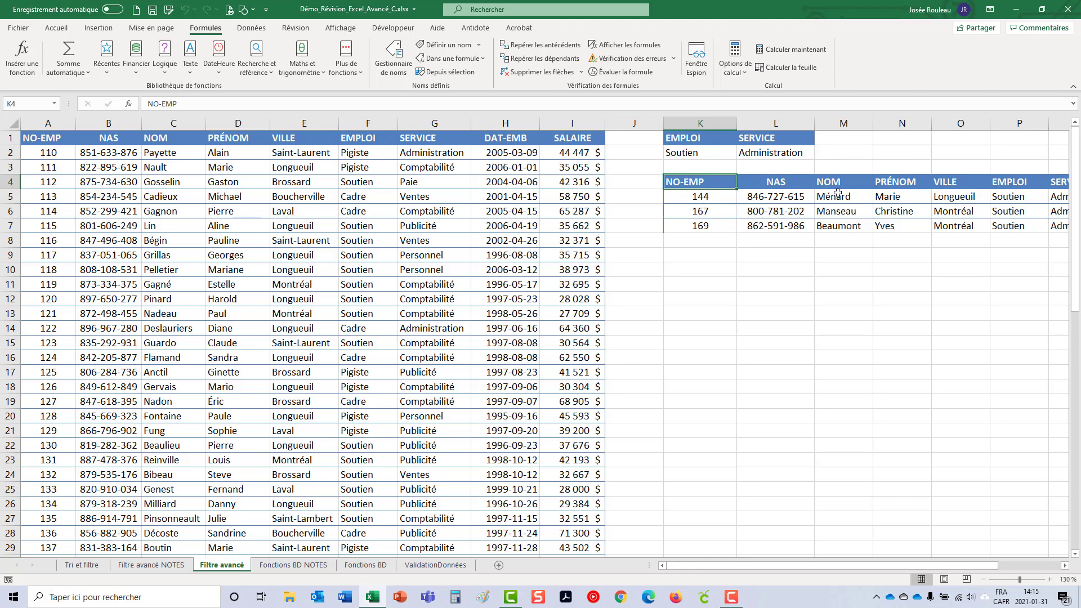
left_click_drag(676, 139, 789, 153)
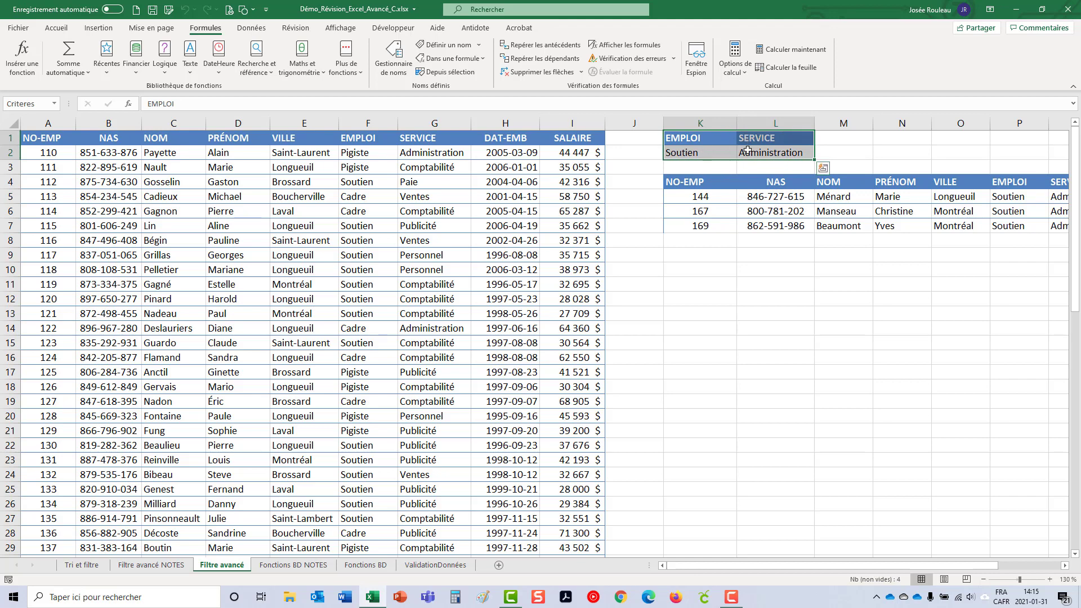
left_click(703, 276)
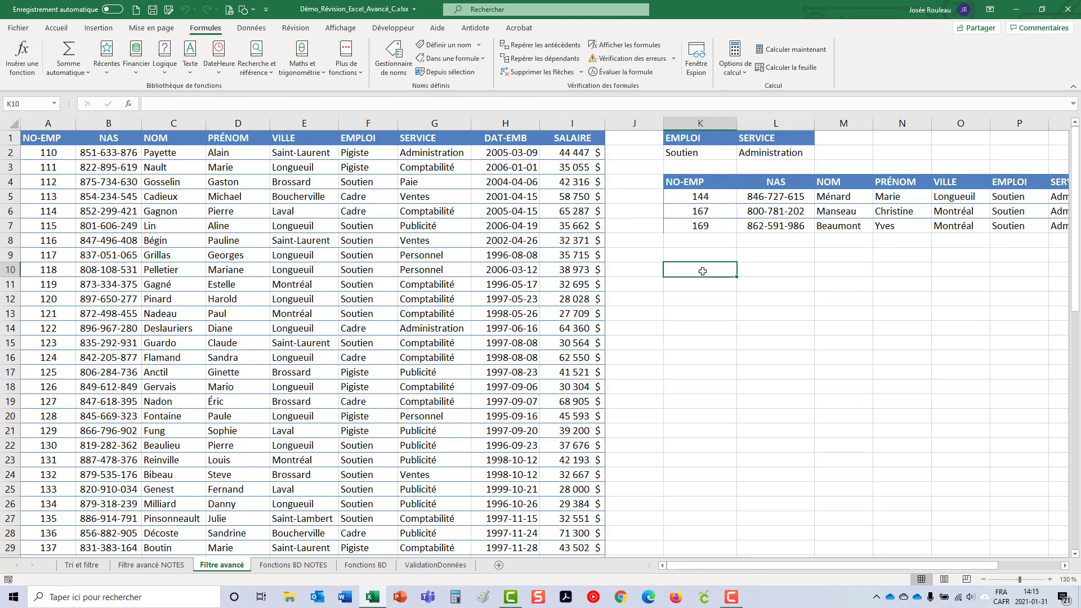
left_click(431, 138)
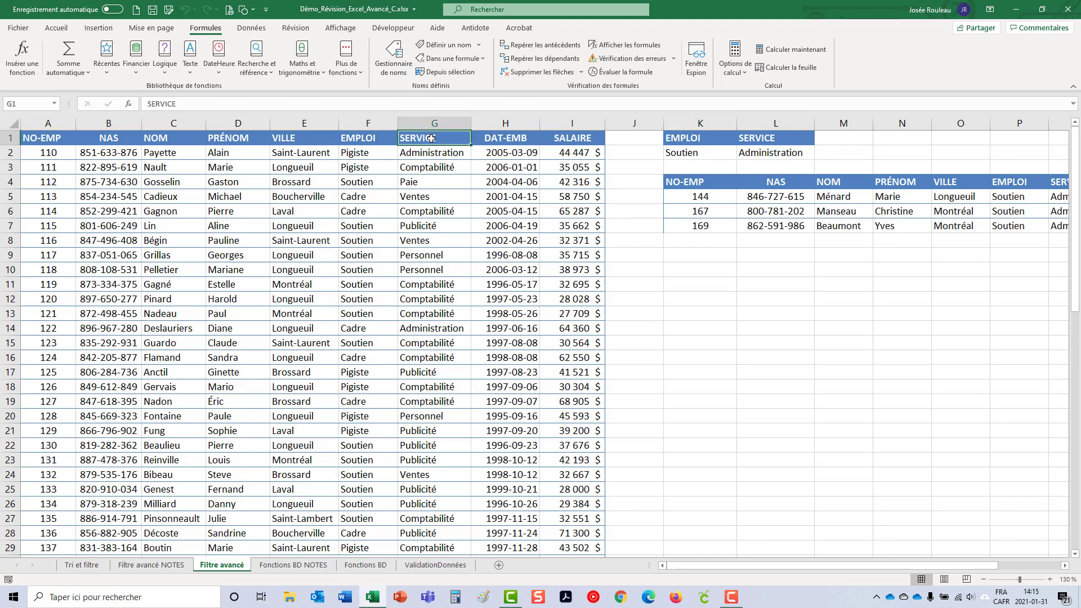
key("shift+Down")
key("shift+Down")
right_click(431, 137)
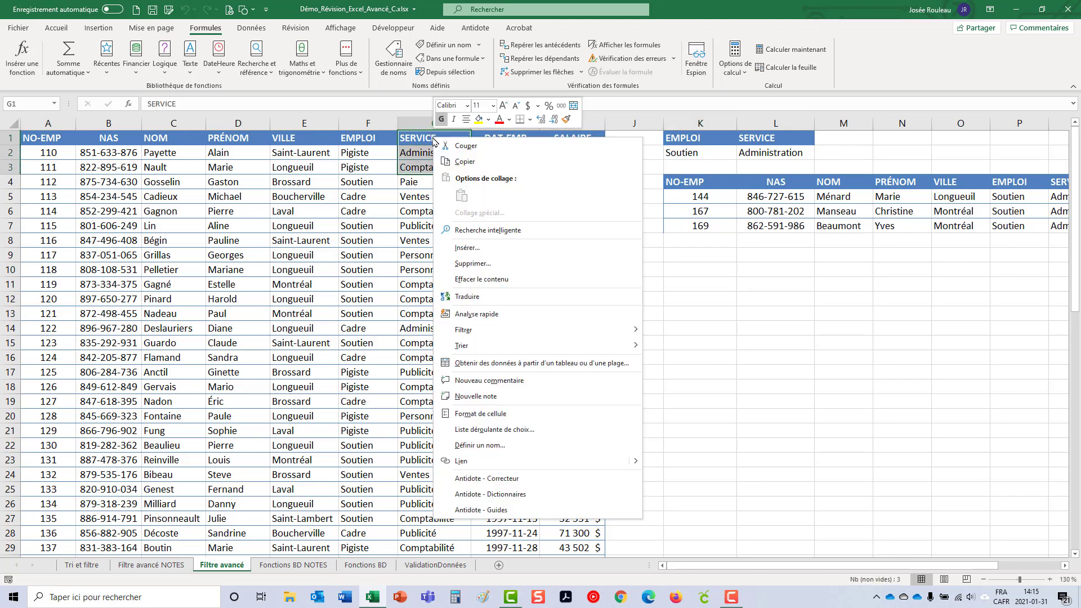
left_click(462, 160)
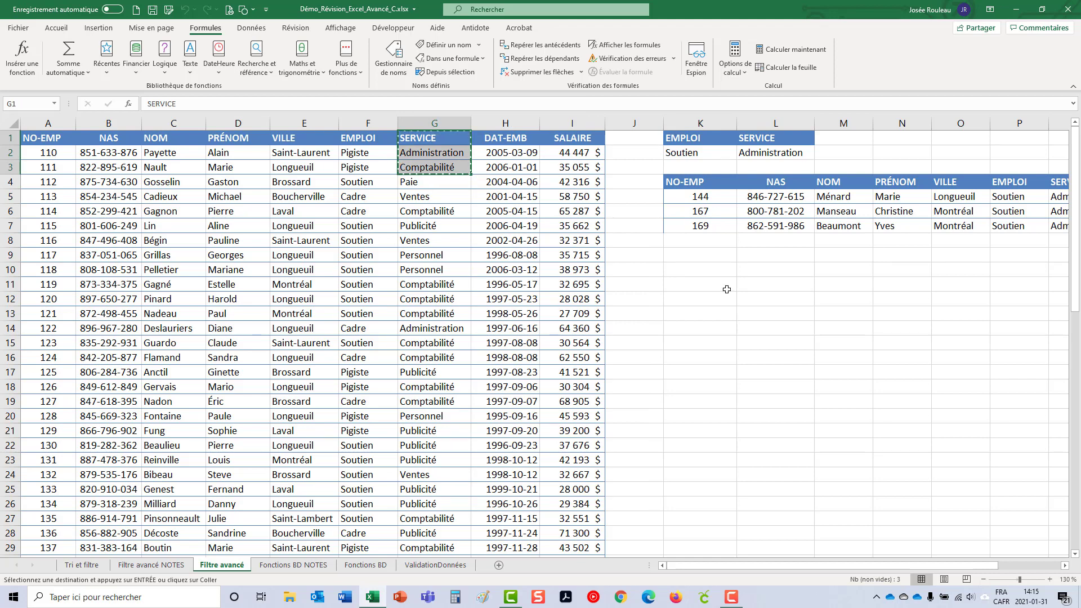
left_click(706, 269)
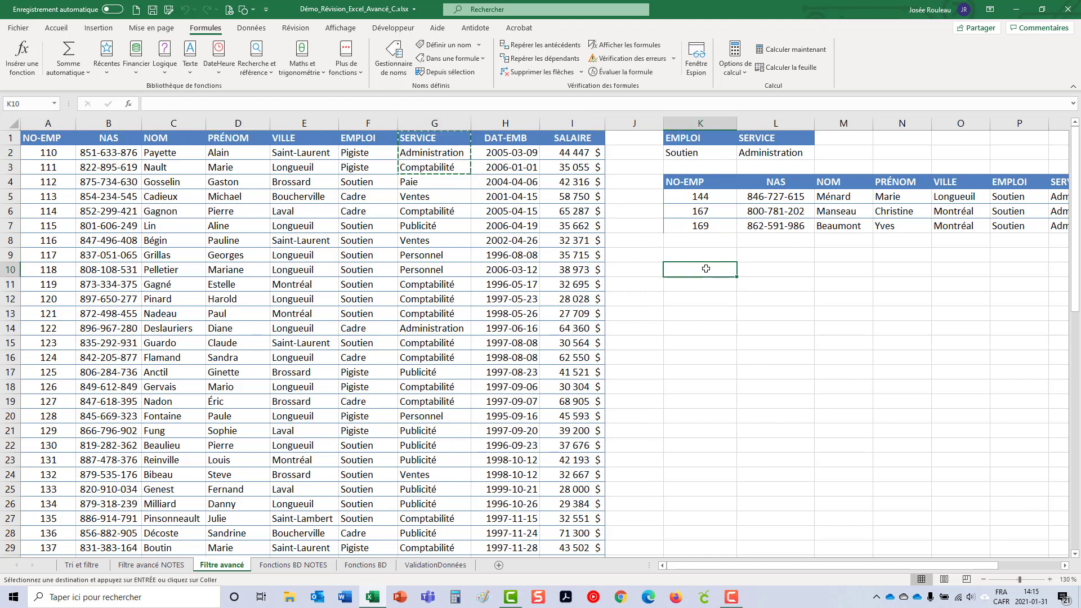
key("ctrl+v")
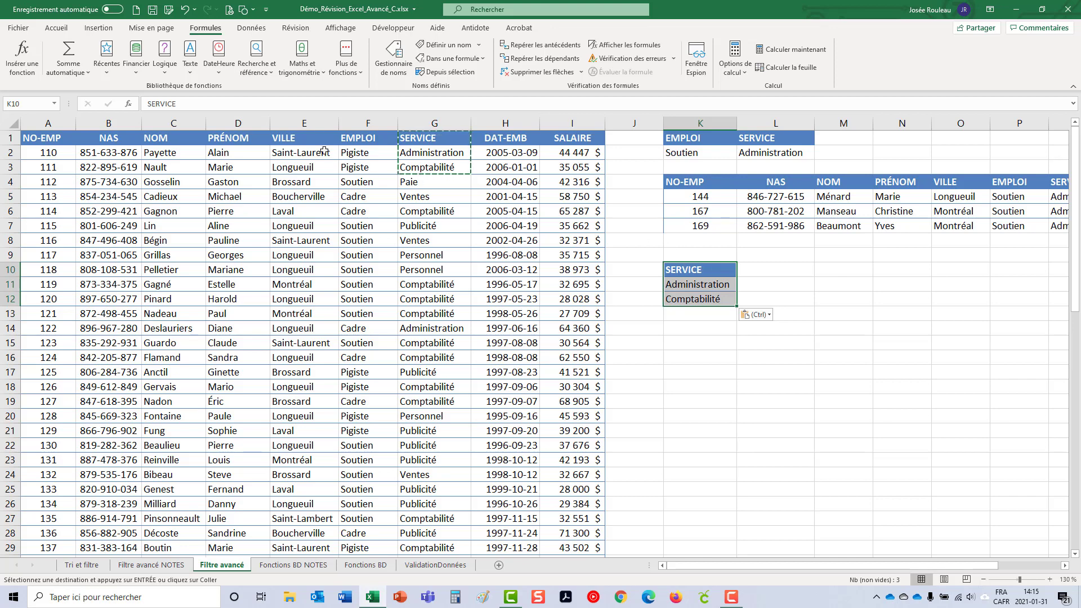
Copy the VILLE header and a Montréal cell from the employee table into L10:L11 of the second criteria zone.
left_click(312, 136)
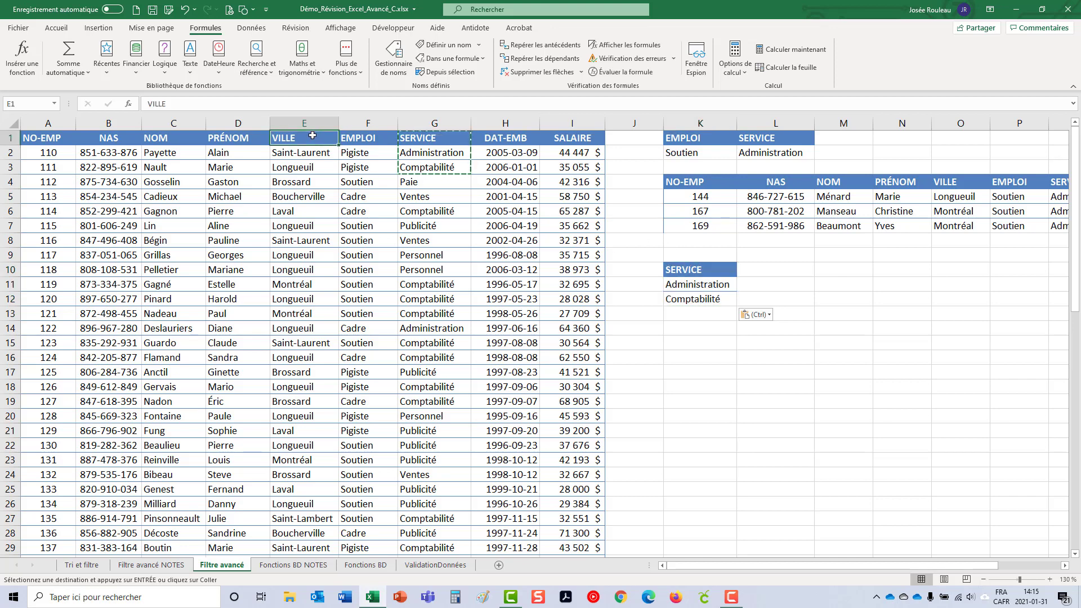
left_click(315, 285, "ctrl")
key("ctrl+c")
left_click(784, 270)
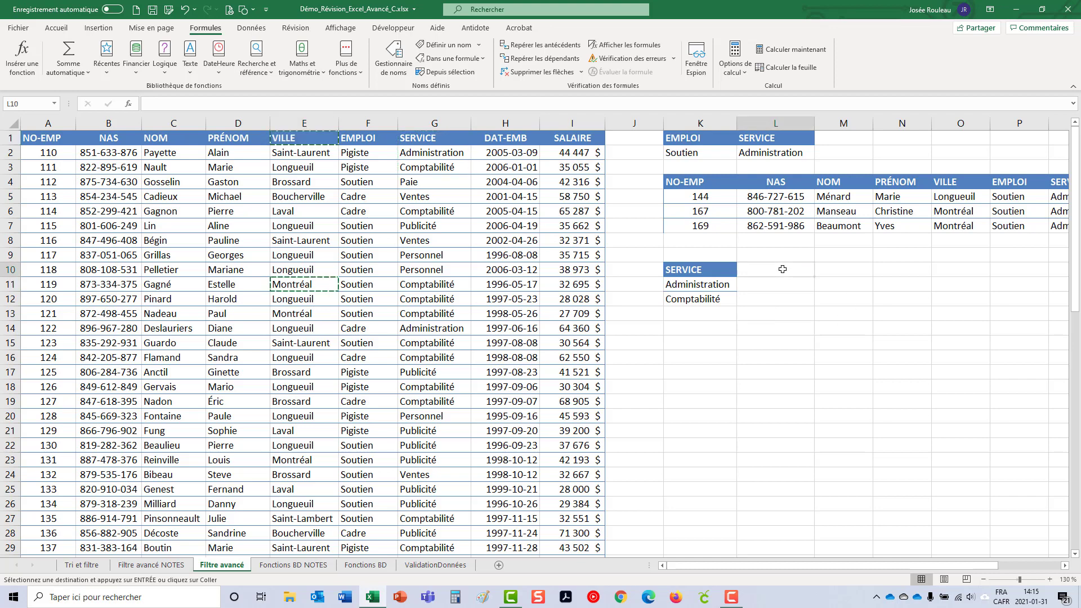
key("ctrl+v")
Copy Montréal from L11 into L12 so that the Comptabilité row also has a VILLE criterion.
left_click(786, 302)
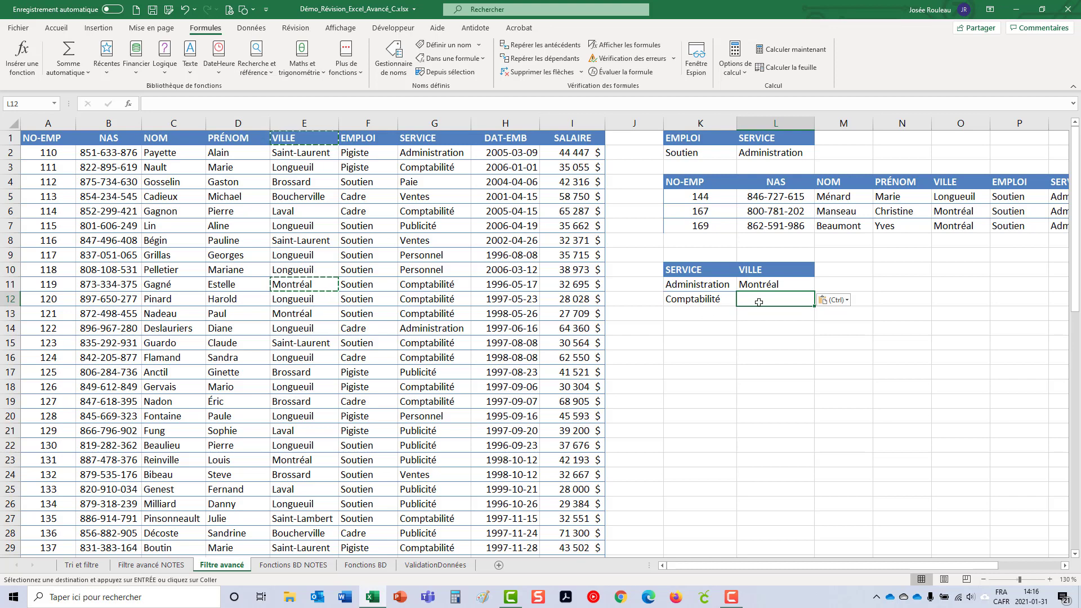
left_click(771, 285)
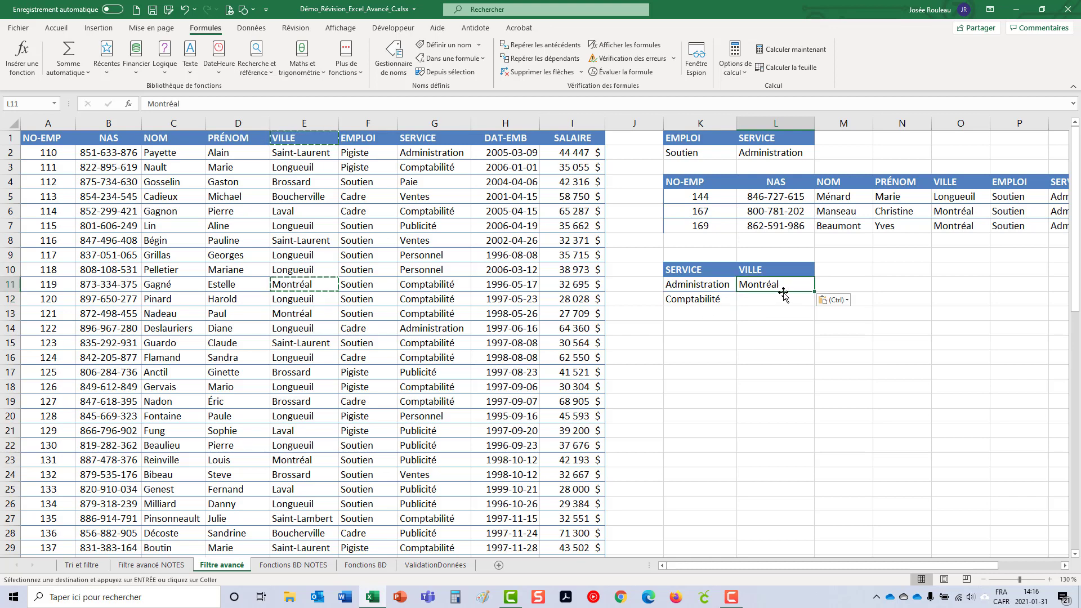
key("ctrl+c")
left_click(779, 299)
key("ctrl+v")
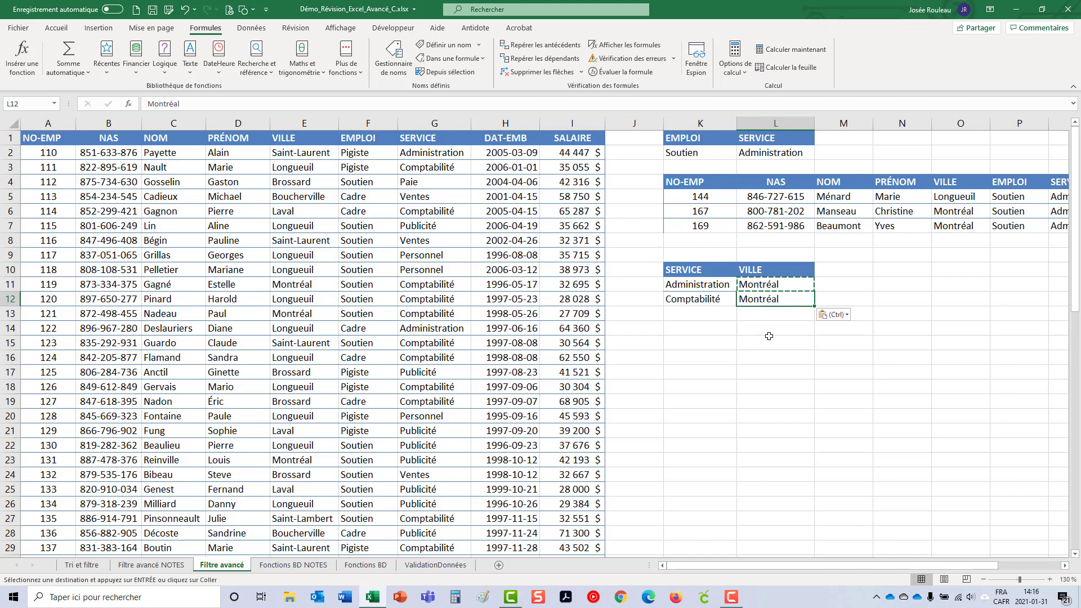
Start an advanced filter from empty cell K15 and set its list range to the named range ListeEmployes.
left_click(709, 341)
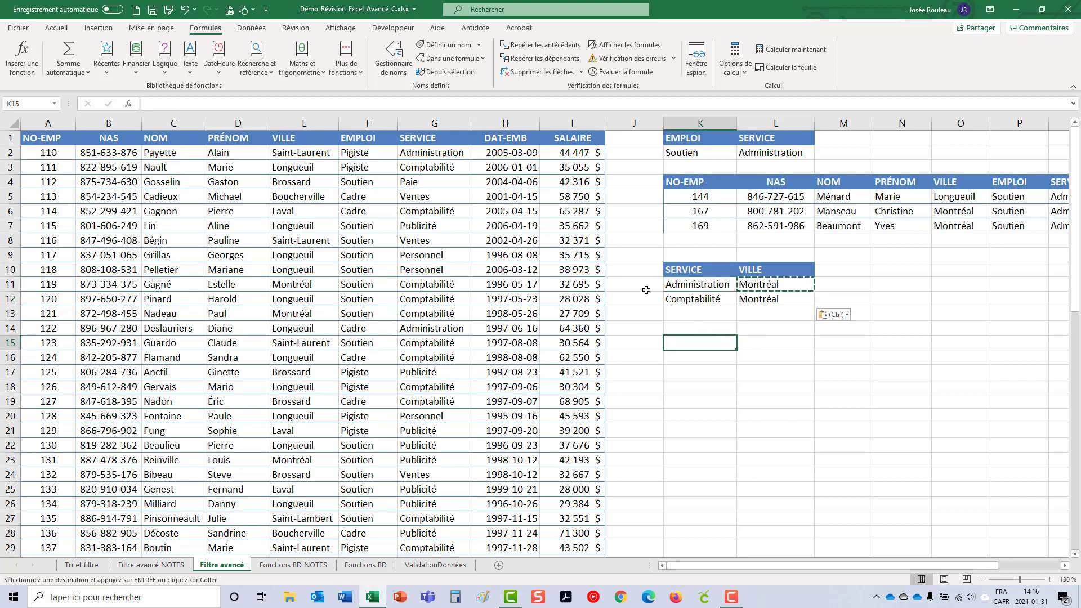
left_click(251, 27)
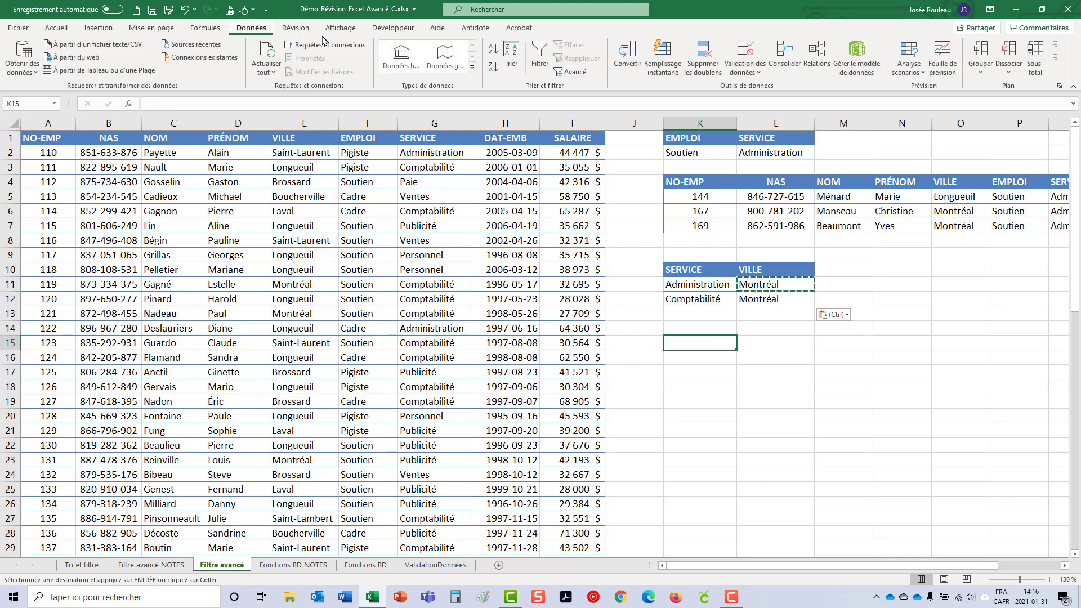
left_click(568, 74)
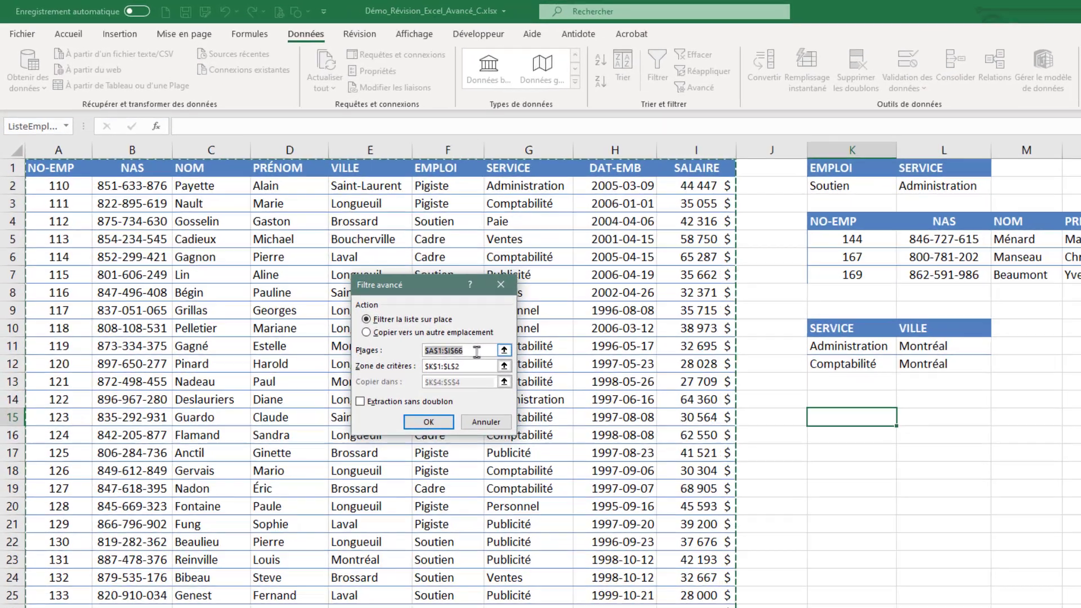
key("BackSpace")
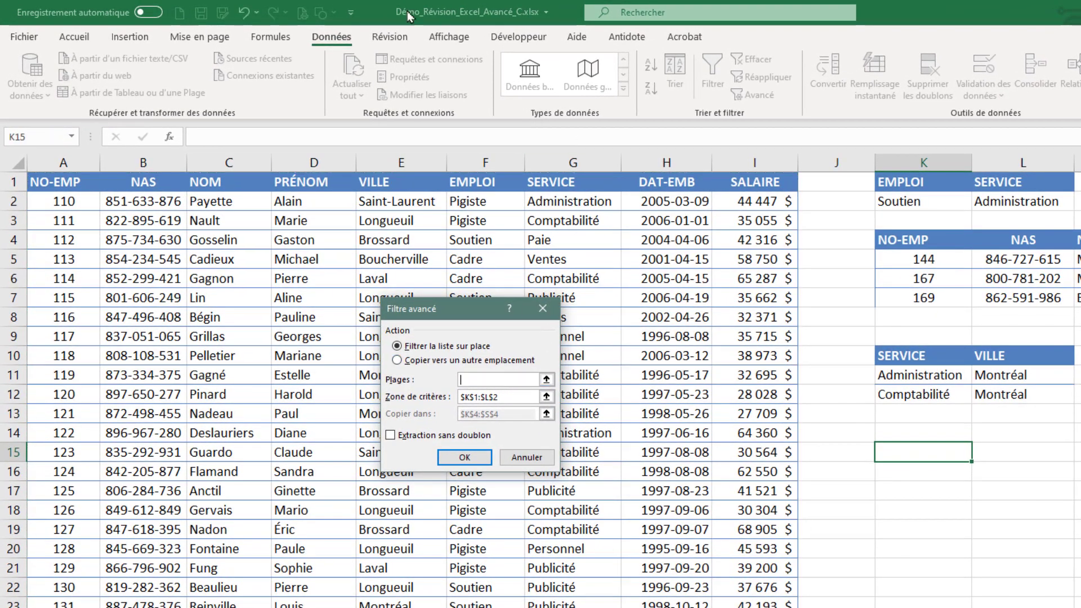
left_click(288, 38)
left_click(597, 76)
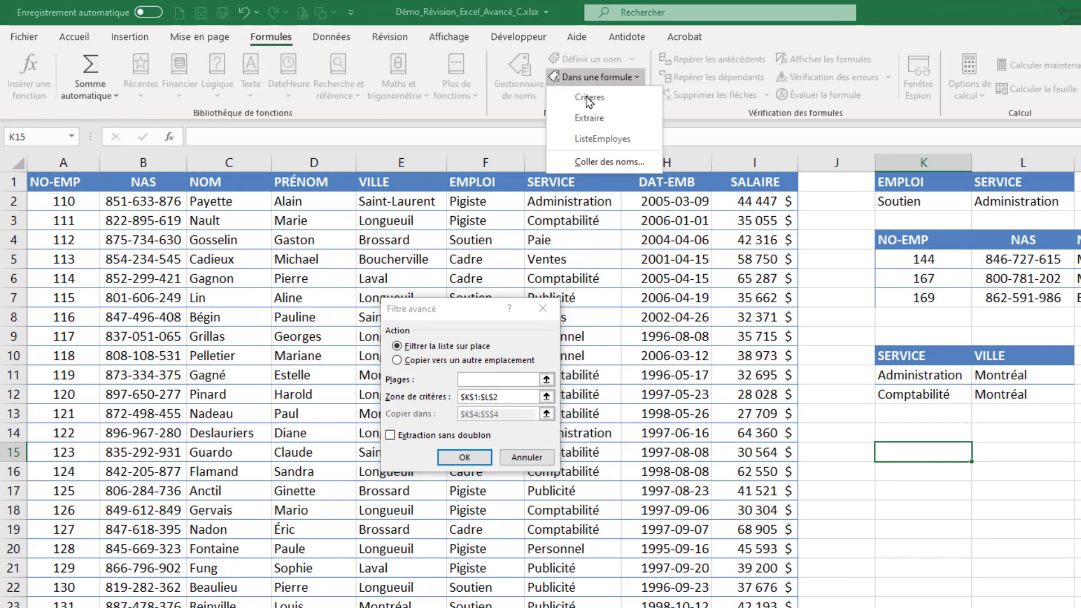
left_click(595, 139)
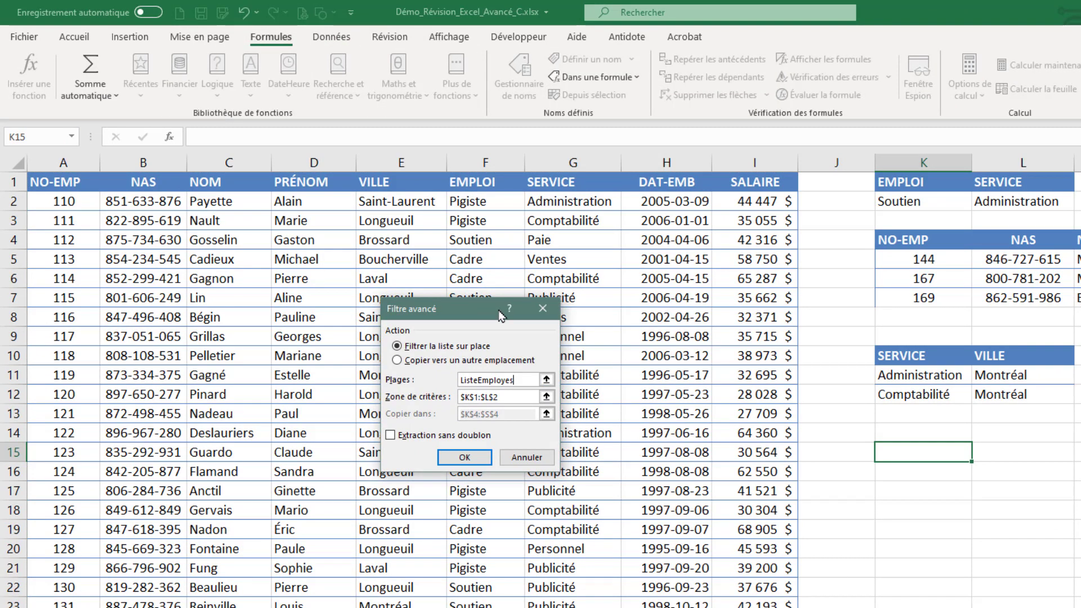
Replace the filter's criteria range with the SERVICE and VILLE zone in K10:L12.
left_click(513, 397)
left_click_drag(512, 398, 417, 388)
key("BackSpace")
left_click_drag(929, 354, 1008, 395)
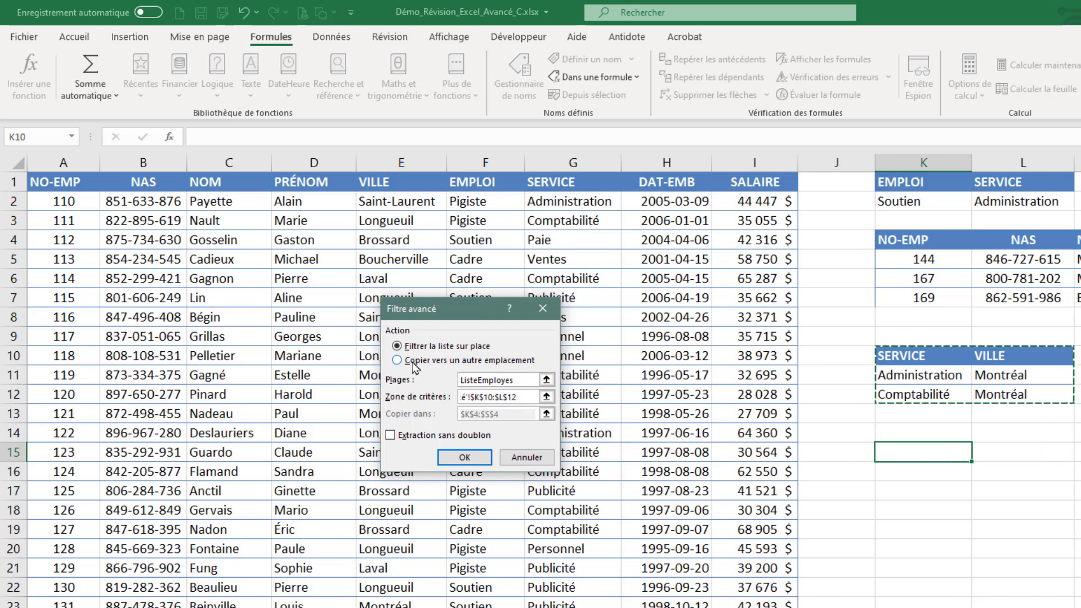
Choose to copy the results to another location, set the destination to cell K14, and run the advanced filter.
left_click(397, 361)
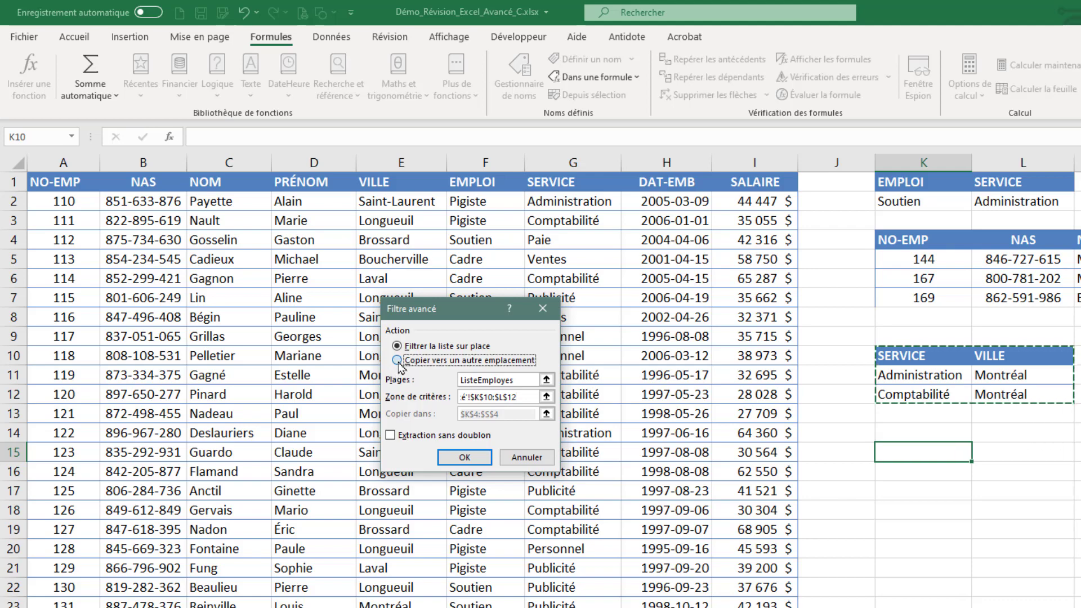
left_click(517, 415)
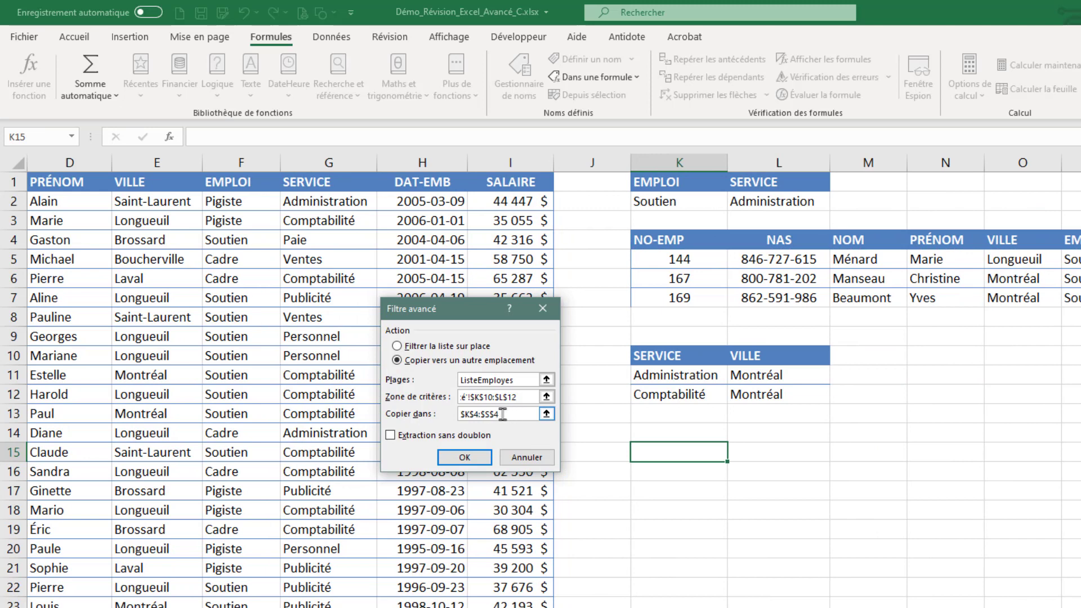
left_click_drag(509, 415, 459, 414)
left_click(656, 451)
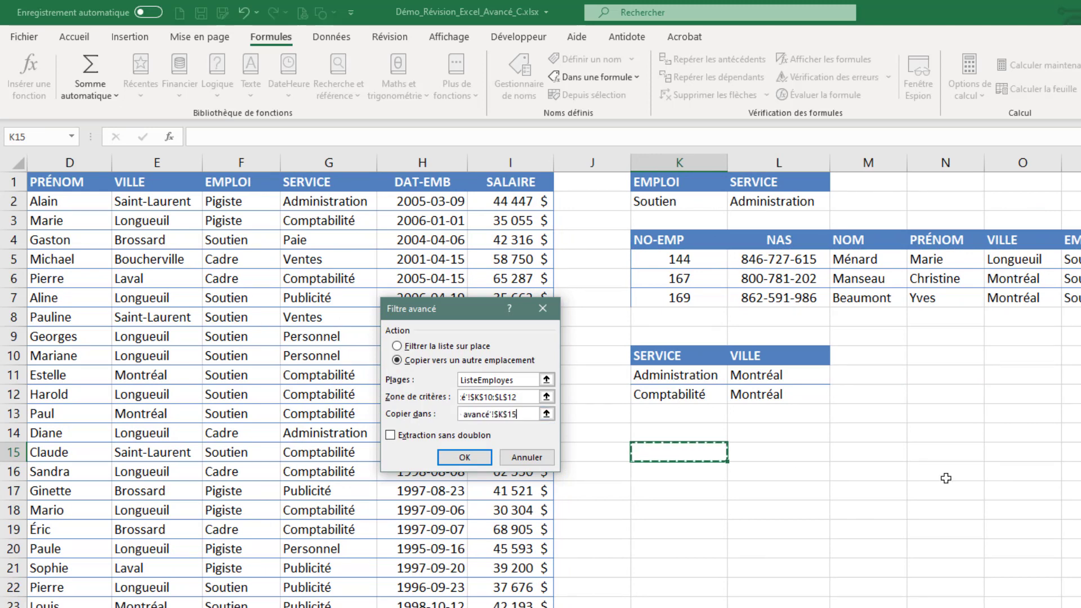
left_click(700, 437)
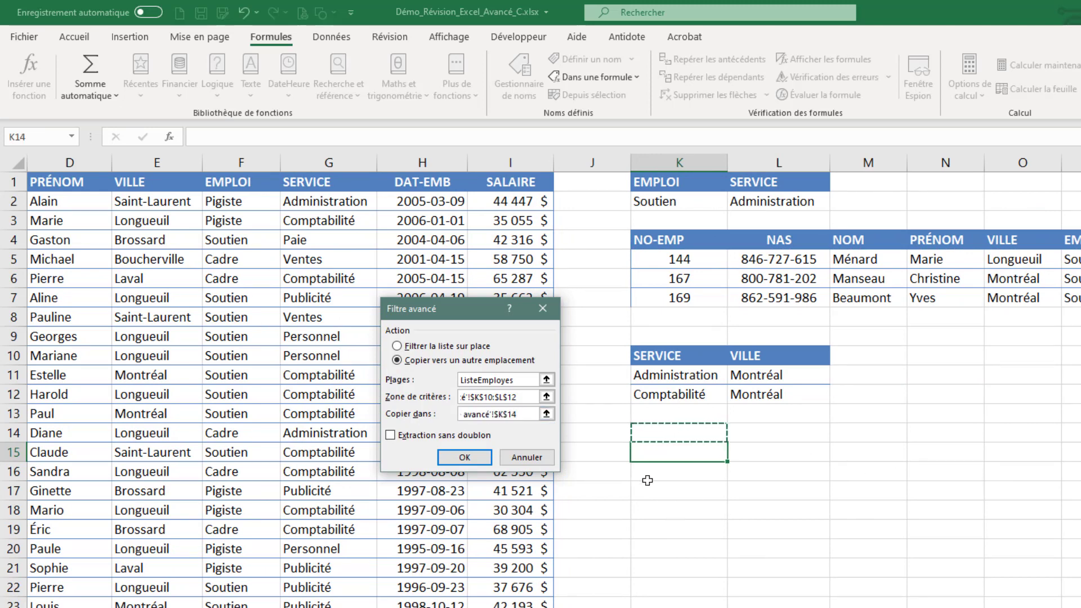
left_click(468, 462)
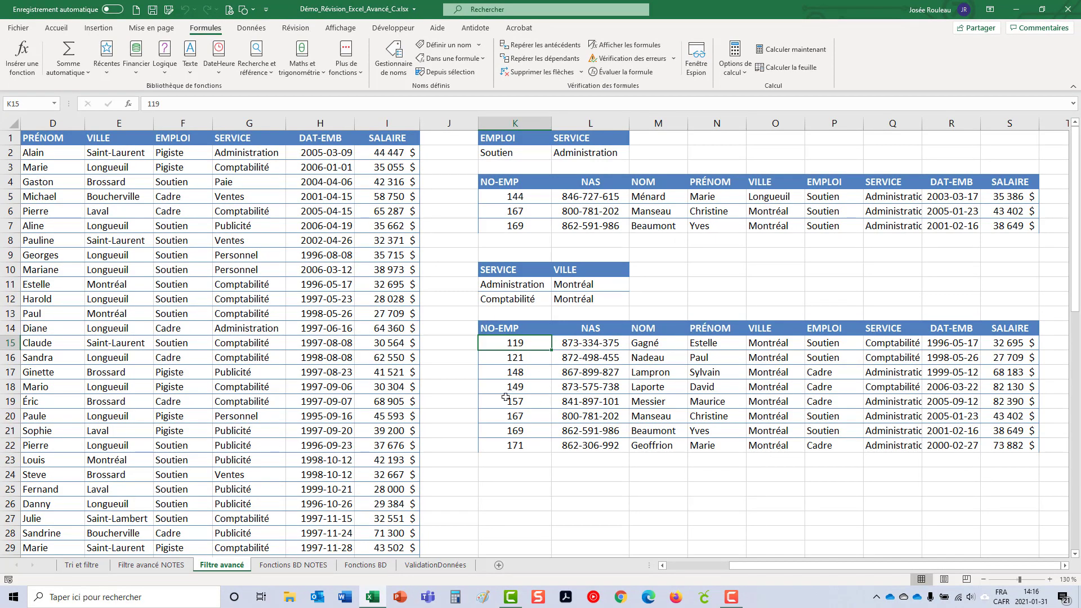
Add a blank worksheet directly after the Filtre avancé sheet.
left_click(500, 566)
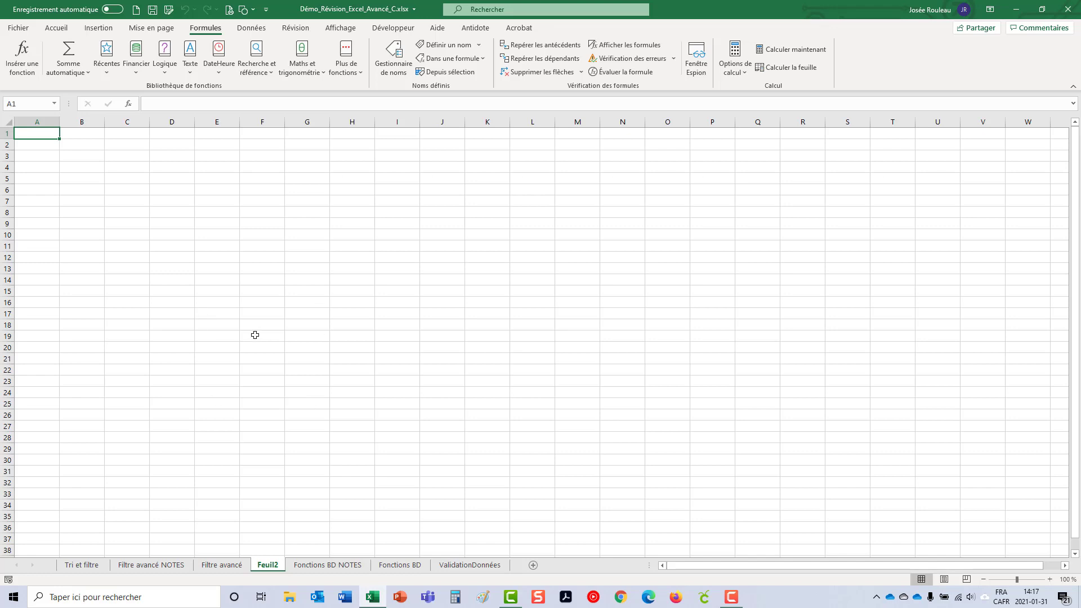
left_click(234, 565)
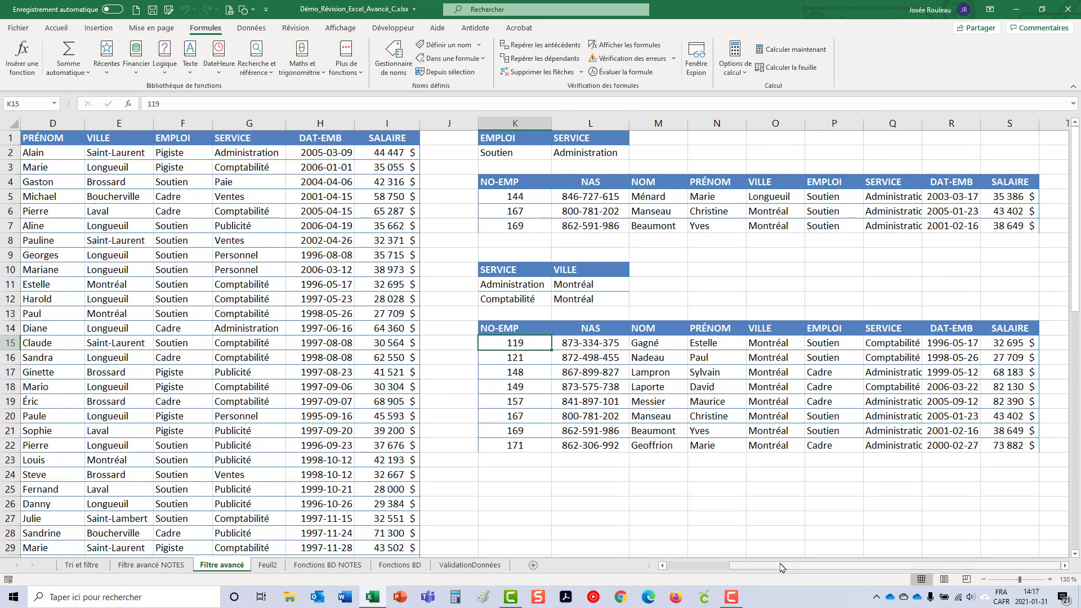
left_click_drag(781, 567, 674, 568)
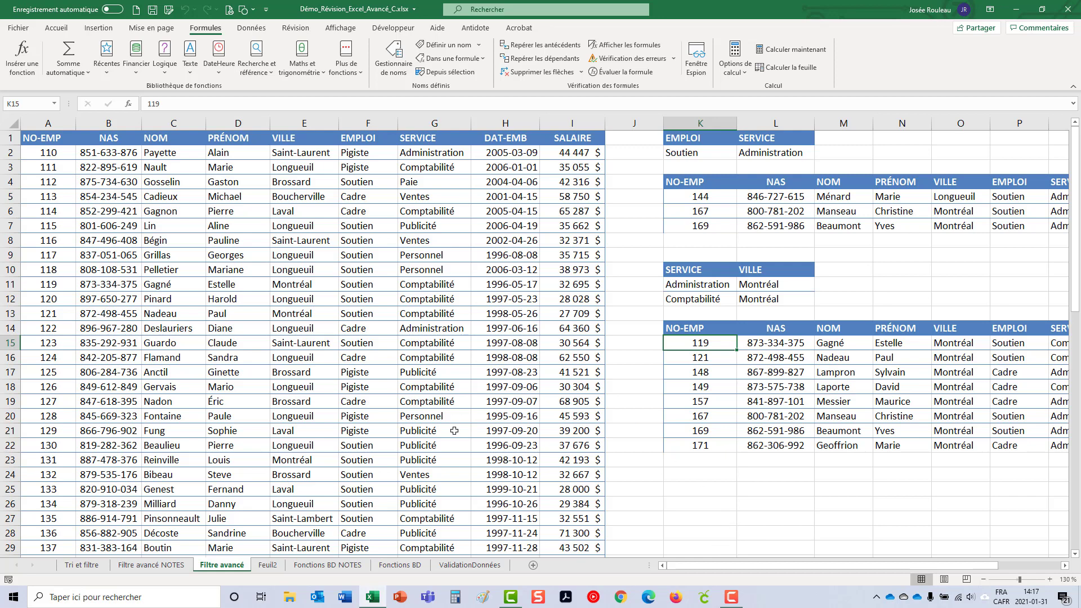
left_click(267, 565)
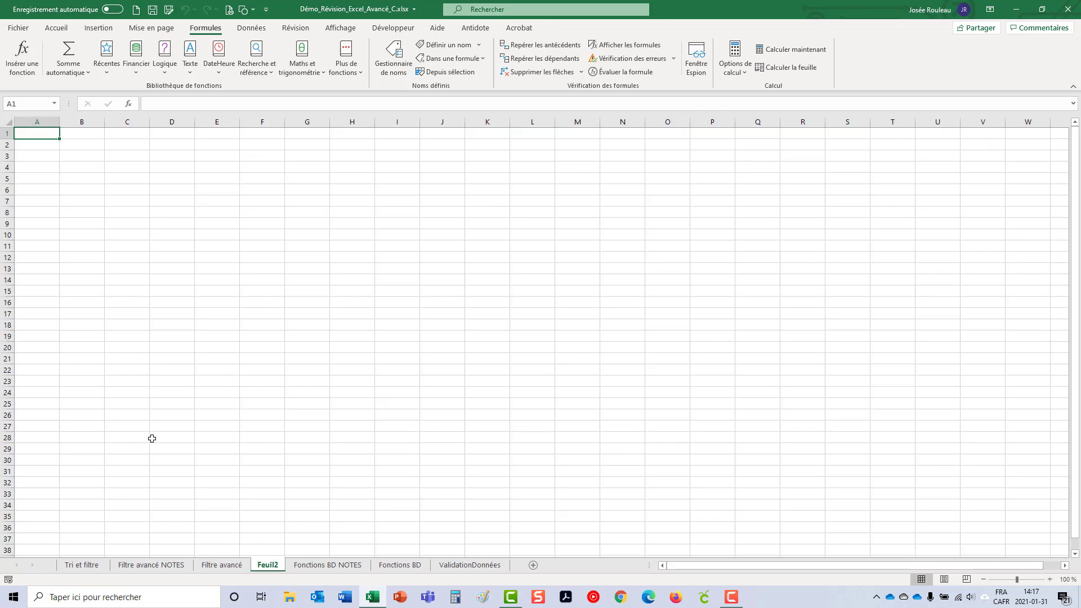
Copy the SERVICE header with Administration from G1:G2 of Filtre avancé into A1:A2 of Feuil2.
left_click(239, 566)
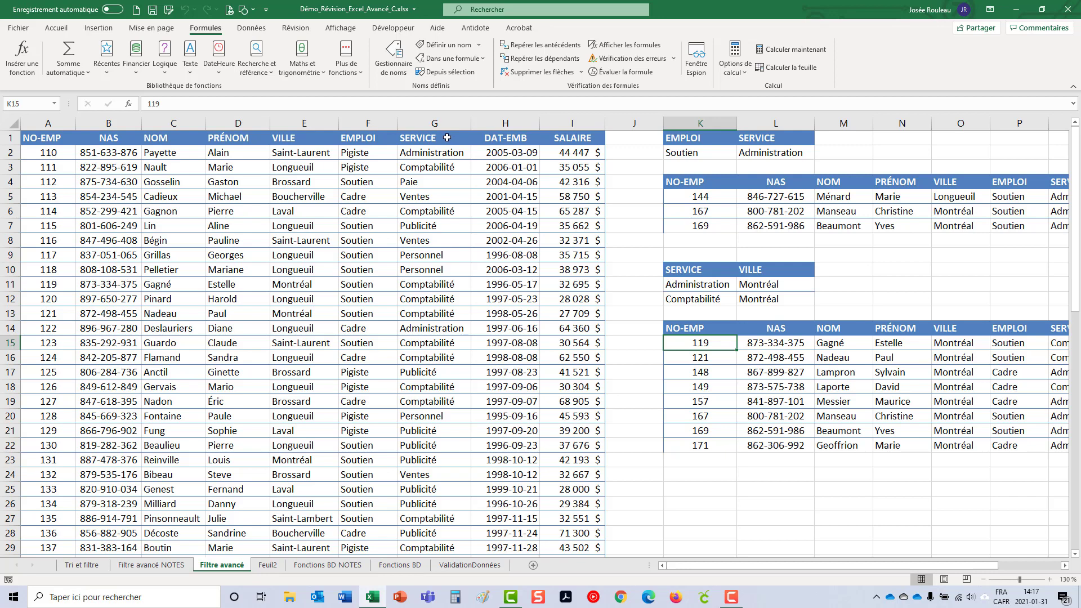
left_click_drag(447, 138, 449, 149)
key("ctrl+c")
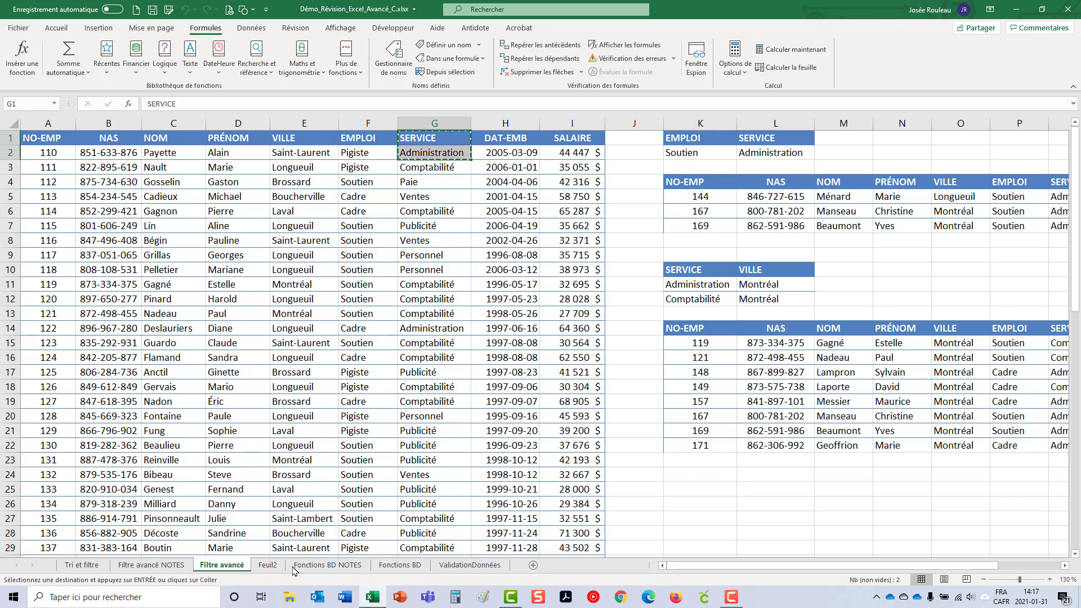
left_click(267, 565)
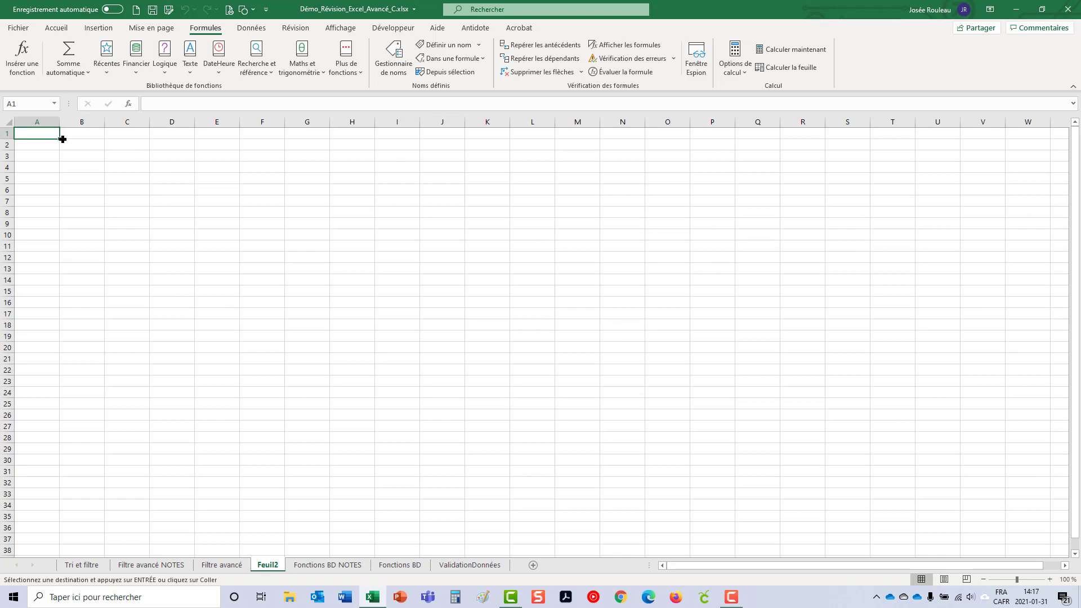
key("ctrl+v")
Copy the SALAIRE header from I1 of Filtre avancé into B1 of Feuil2, and widen columns A and B.
left_click(222, 565)
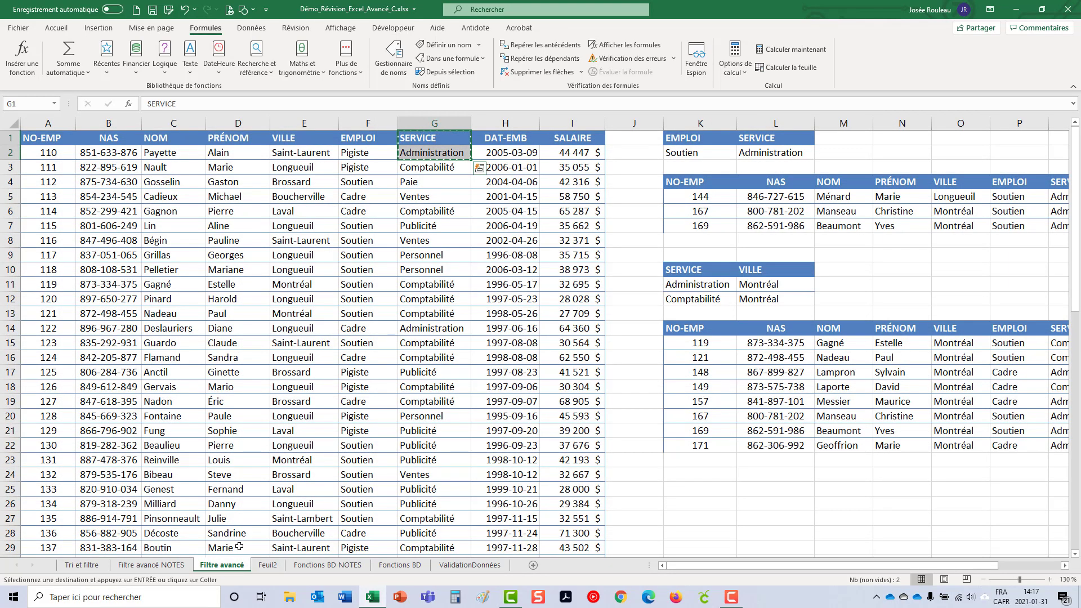
left_click(573, 138)
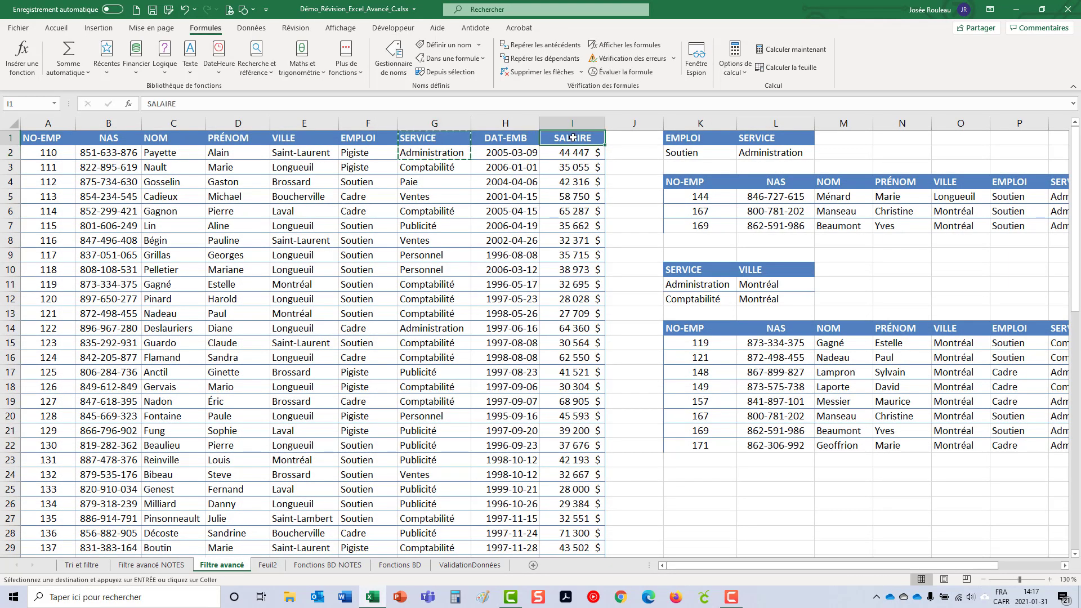
key("ctrl+c")
left_click(268, 565)
left_click(97, 136)
key("ctrl+v")
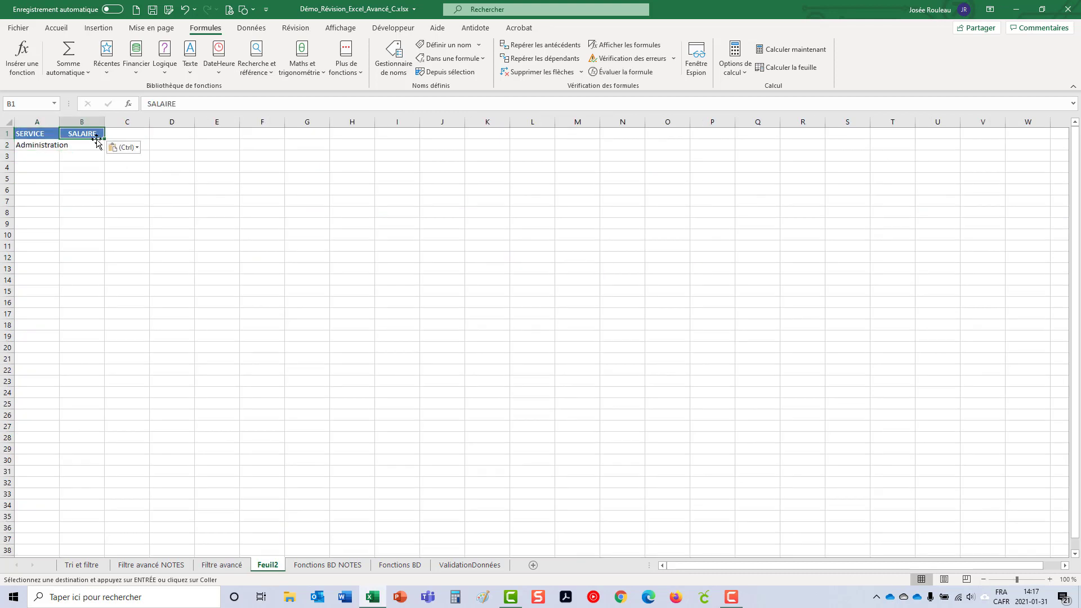
left_click_drag(105, 123, 134, 124)
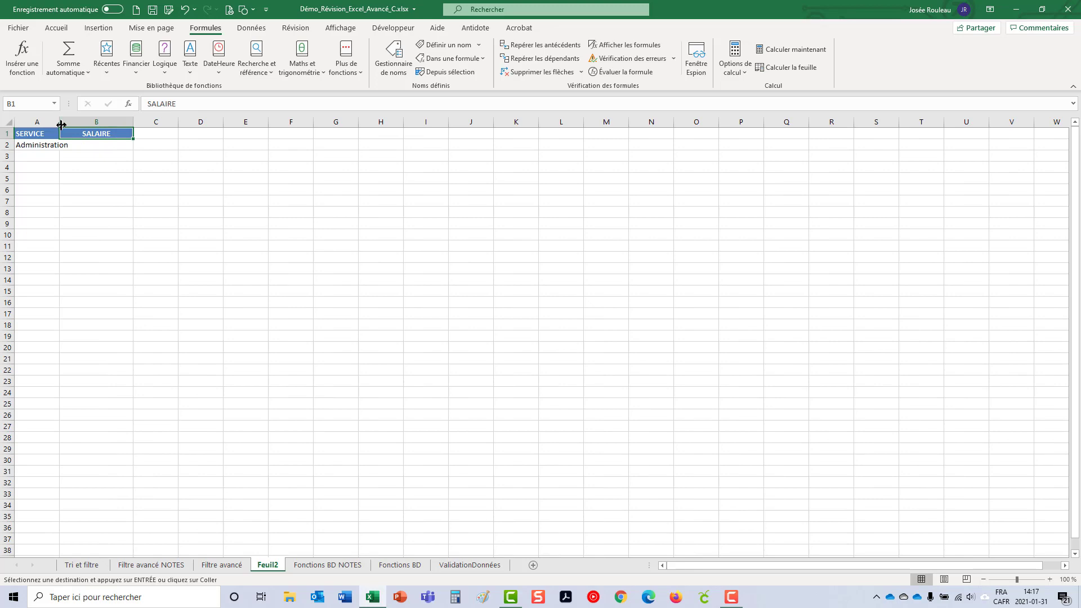
left_click_drag(61, 124, 80, 124)
Enter the salary criterion >40000 in B2 under the SALAIRE header.
left_click(114, 145)
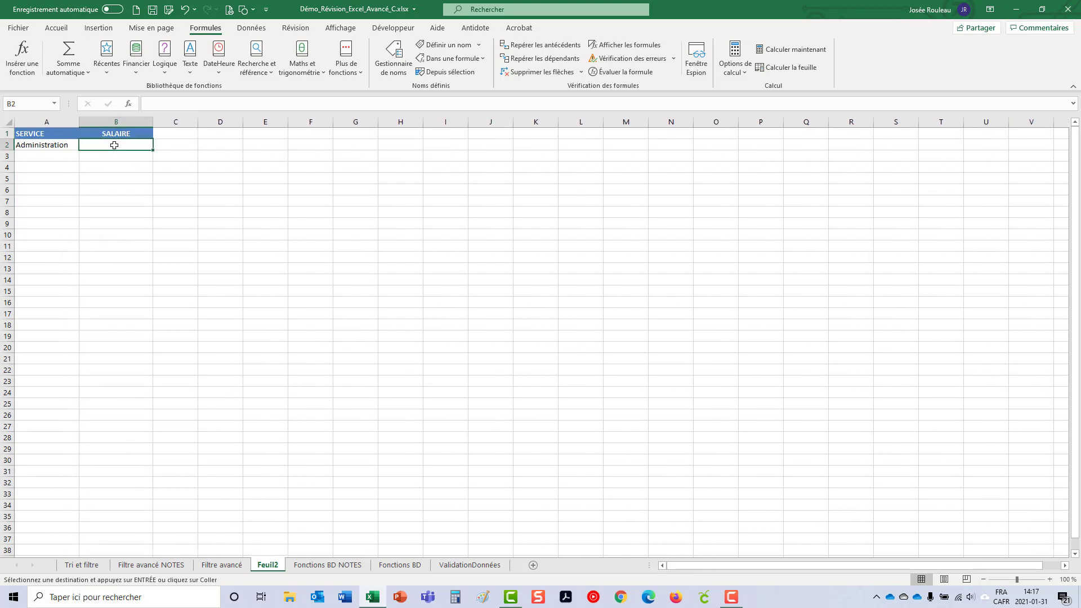
type(">")
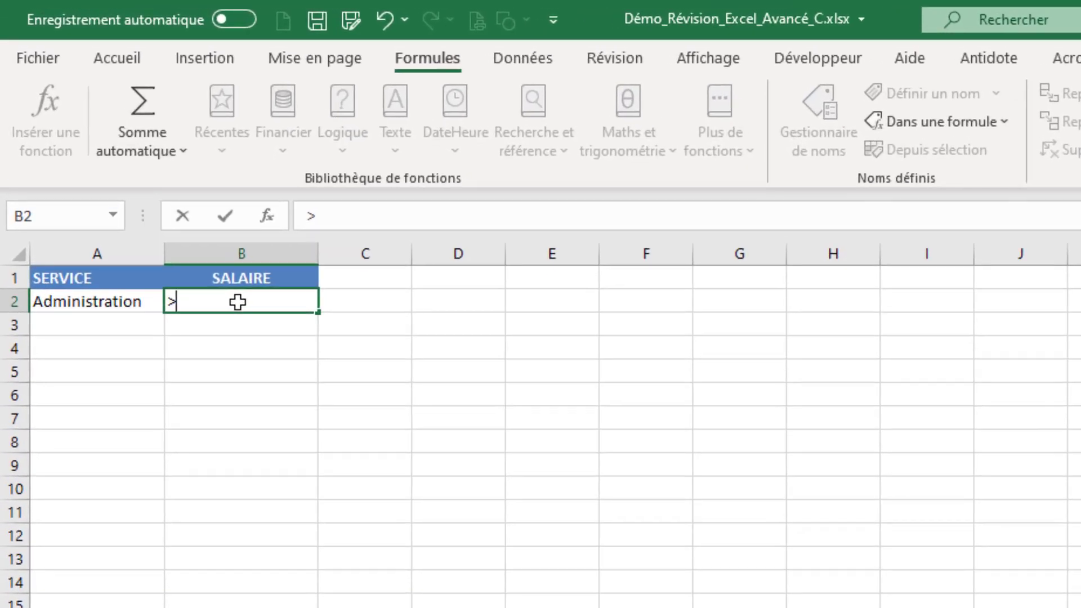
type("40000")
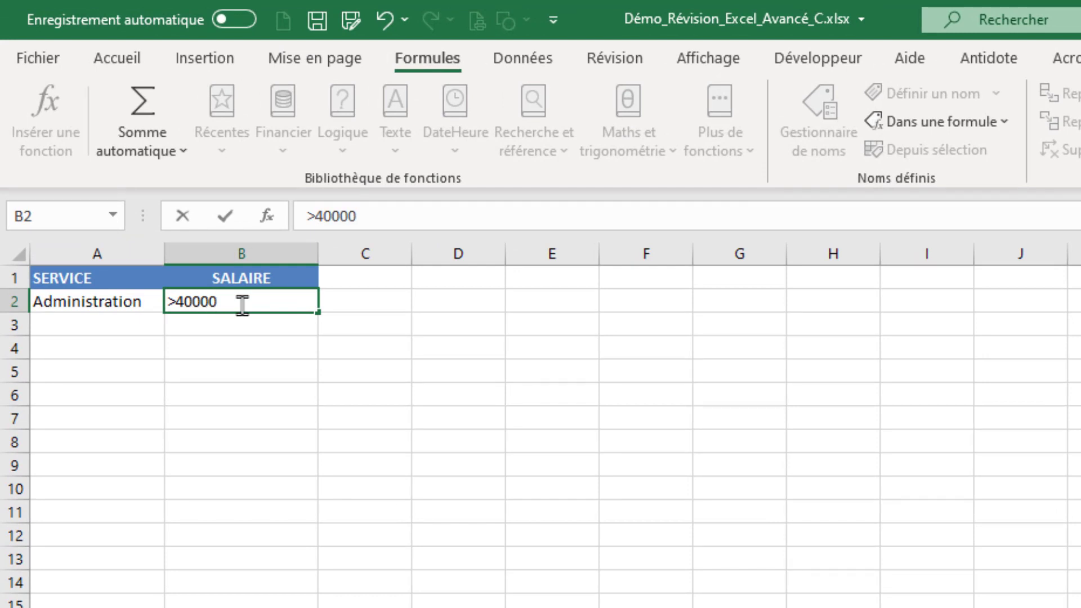
key("Return")
scroll(217, 338, "up", 1)
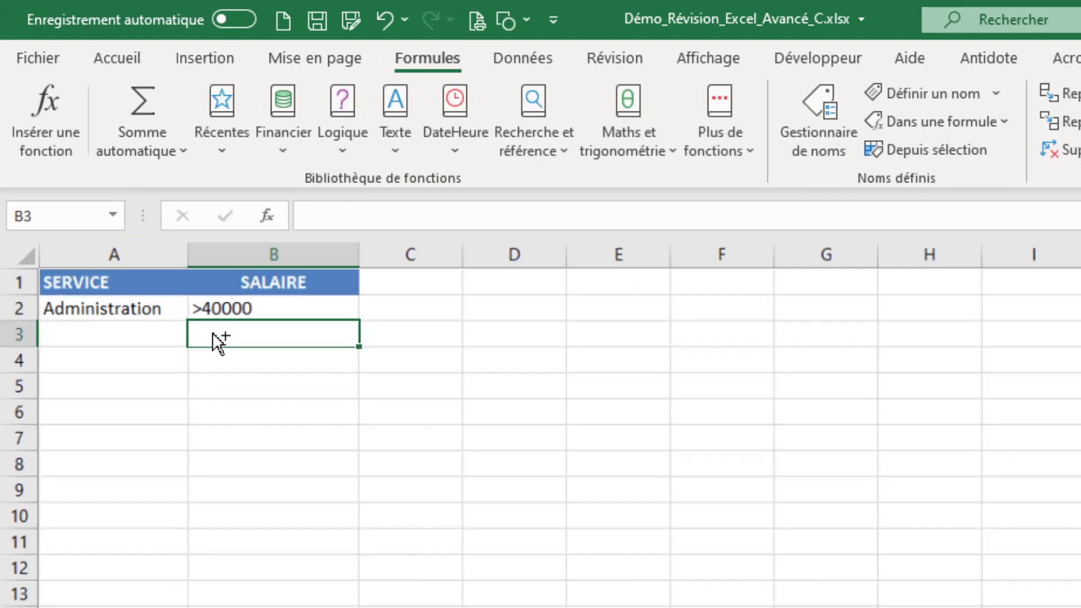
scroll(217, 338, "up", 2)
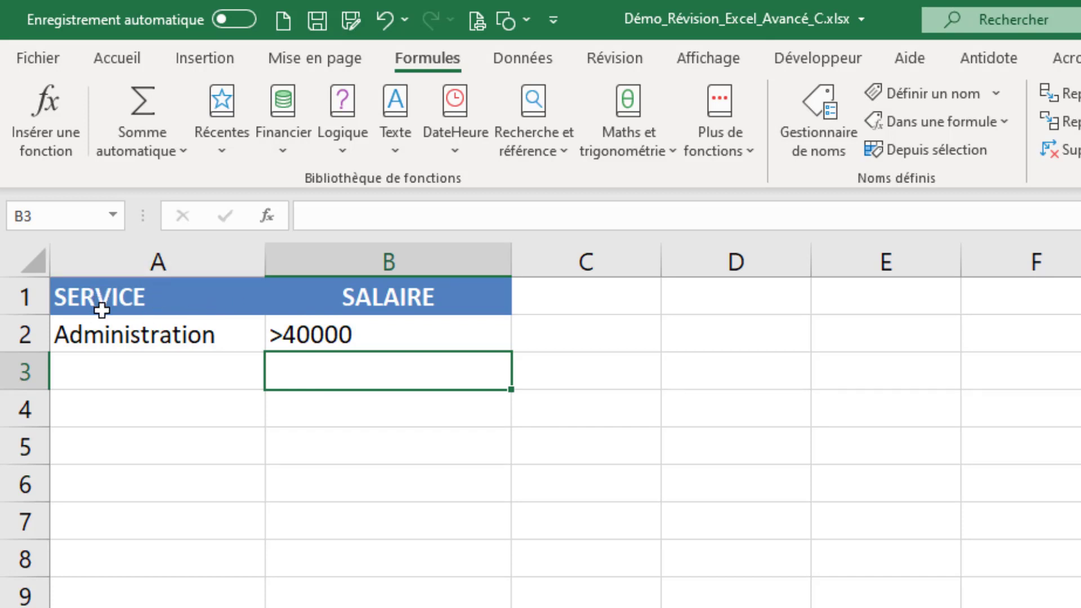
Start an advanced filter from empty cell A4 of Feuil2, with ListeEmployes as list range and A1:B2 as criteria range.
key("ctrl+Page_Up")
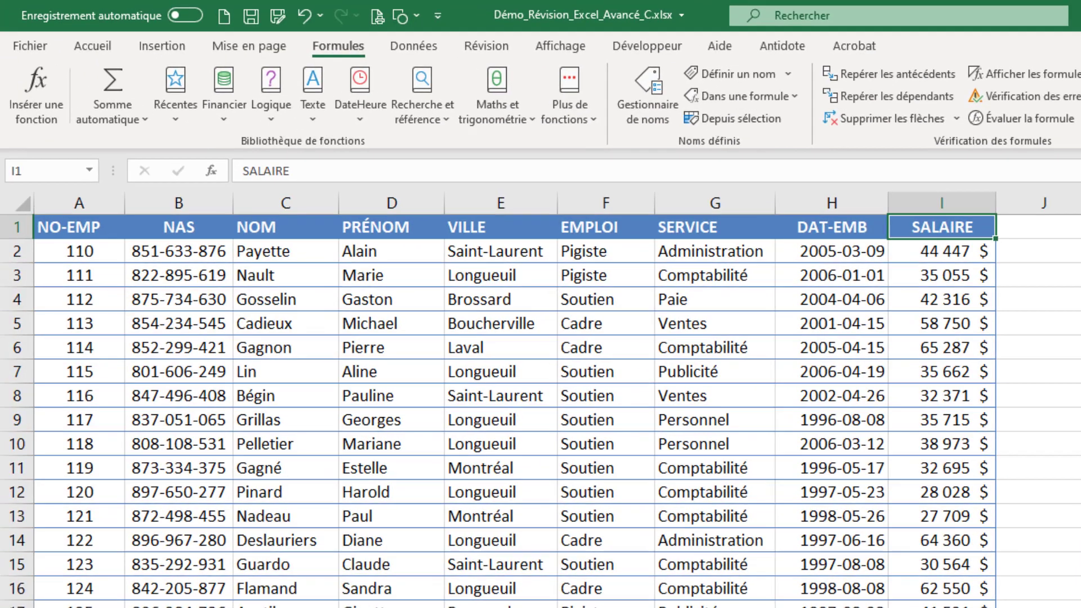
key("ctrl+Page_Down")
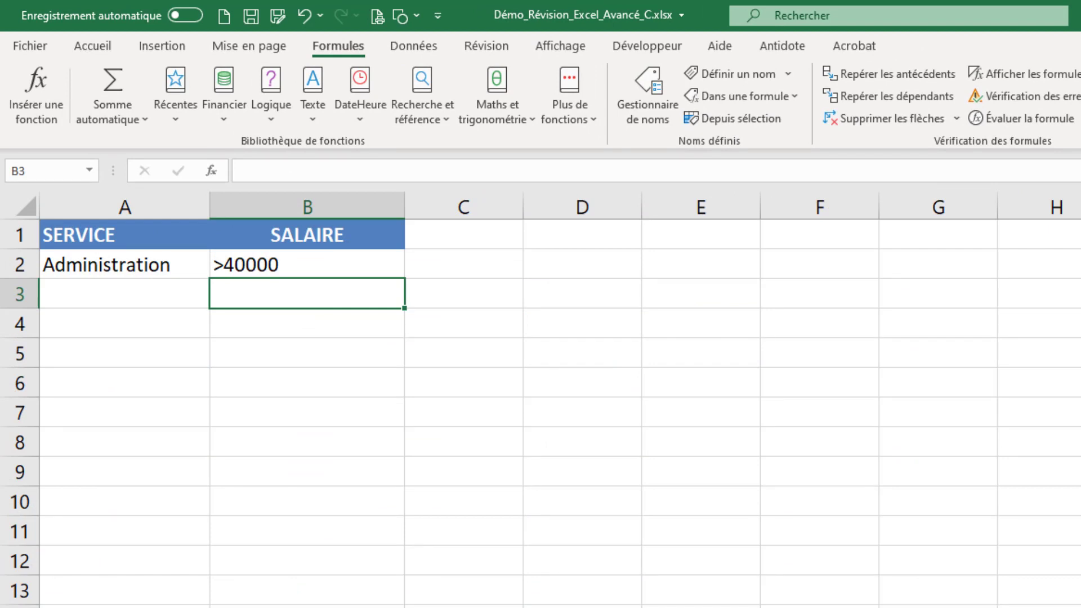
left_click(177, 331)
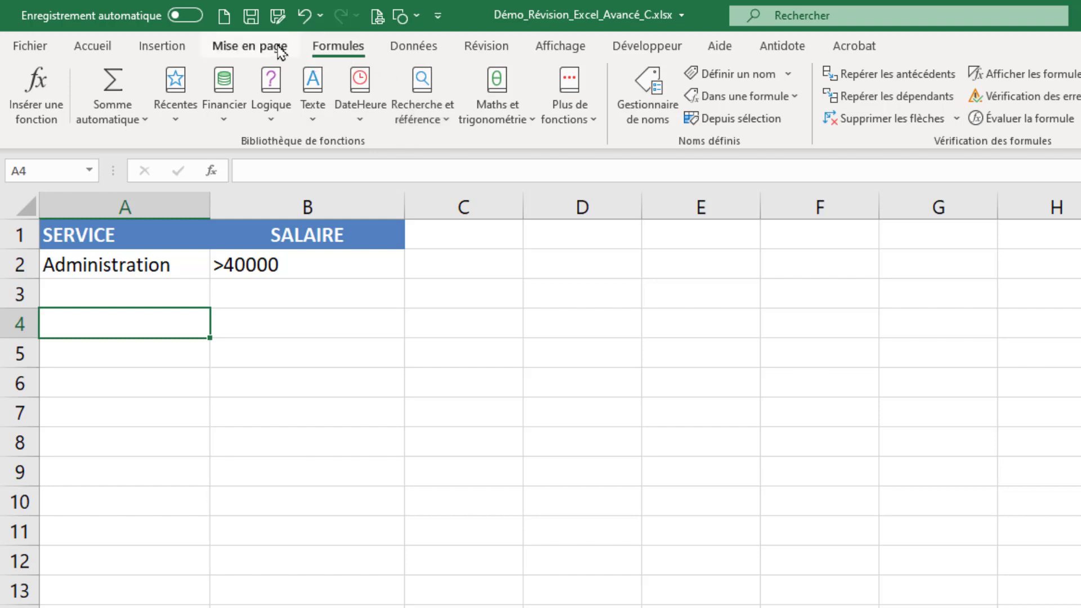
left_click(409, 49)
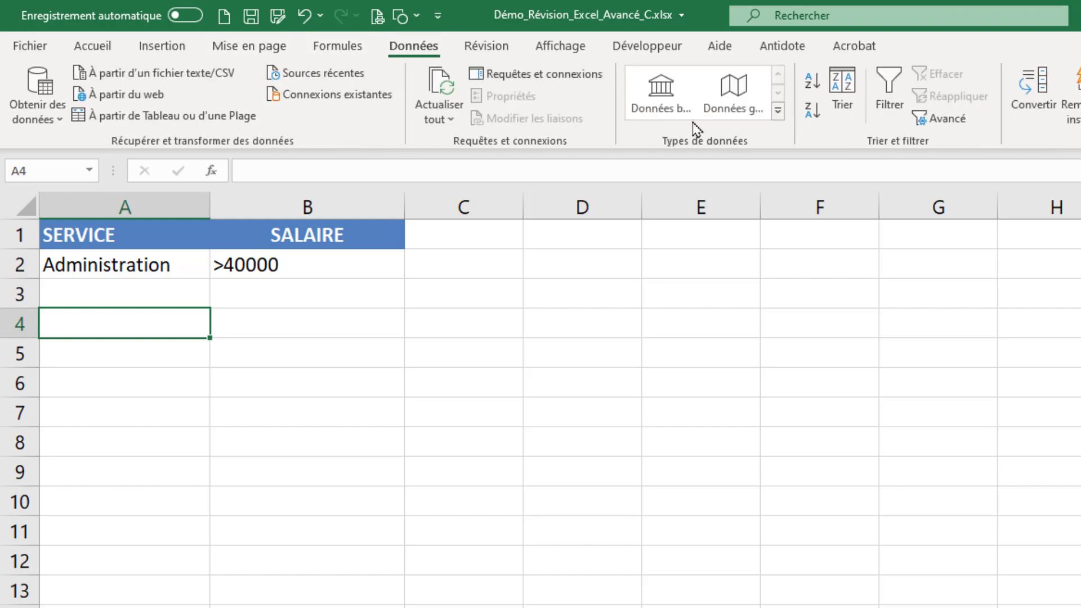
left_click(942, 119)
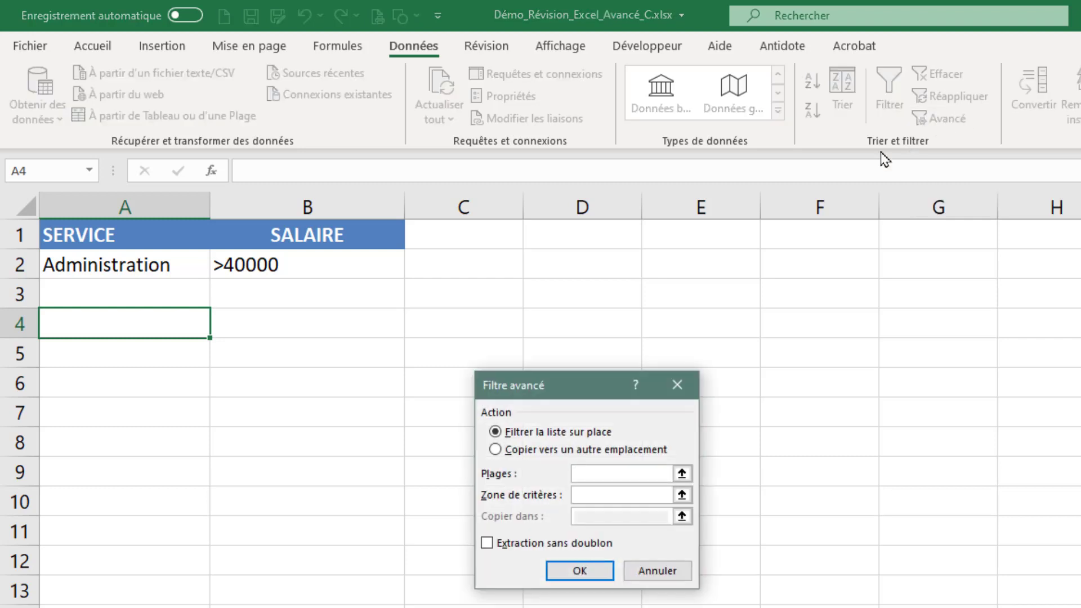
left_click(594, 474)
left_click(333, 47)
left_click(746, 97)
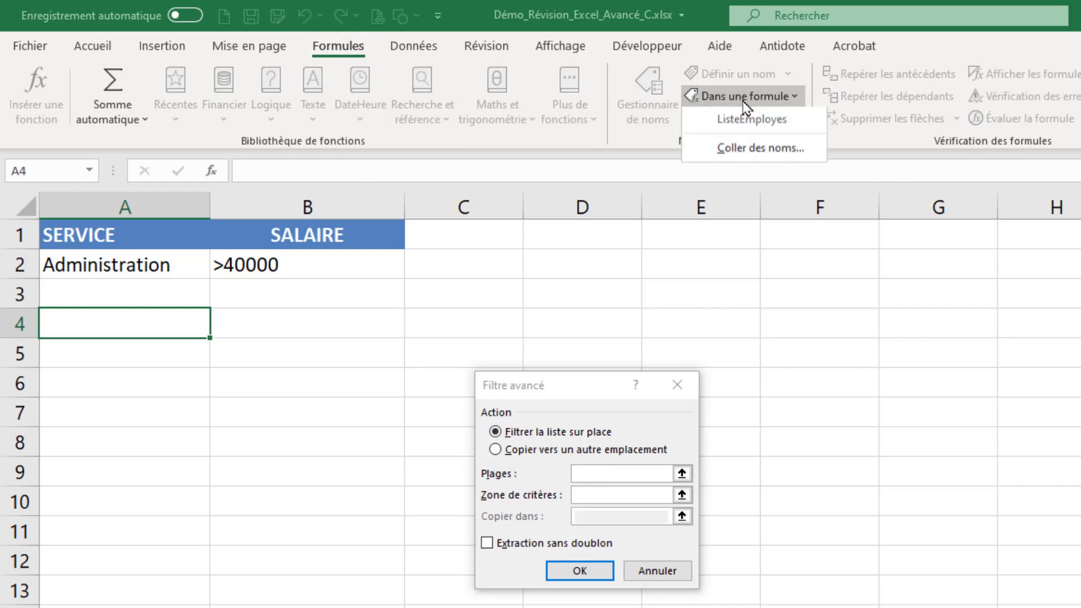
left_click(758, 131)
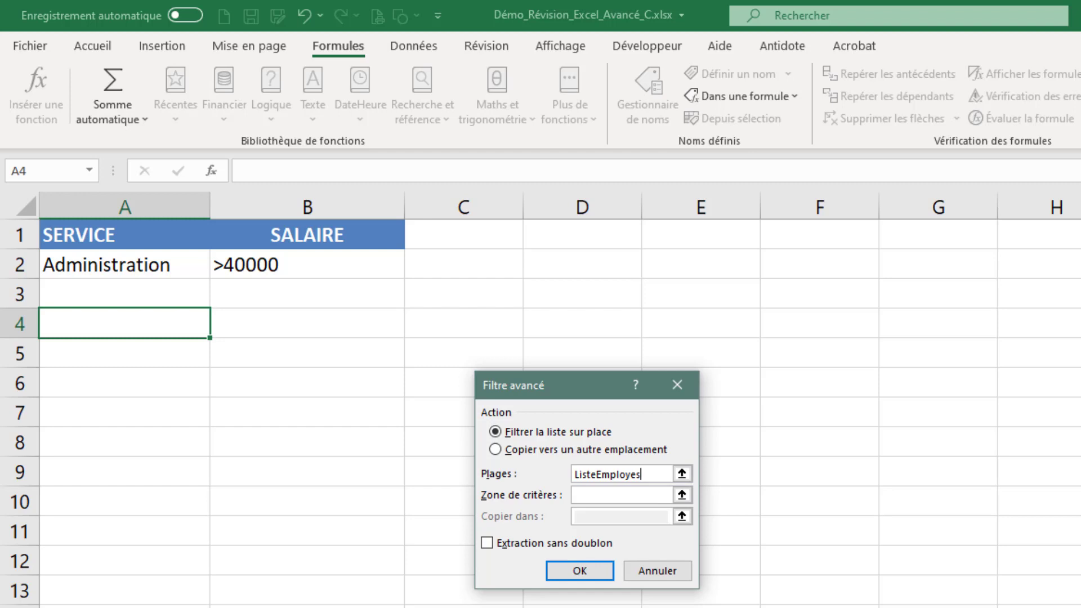
left_click(595, 496)
left_click_drag(183, 229, 260, 277)
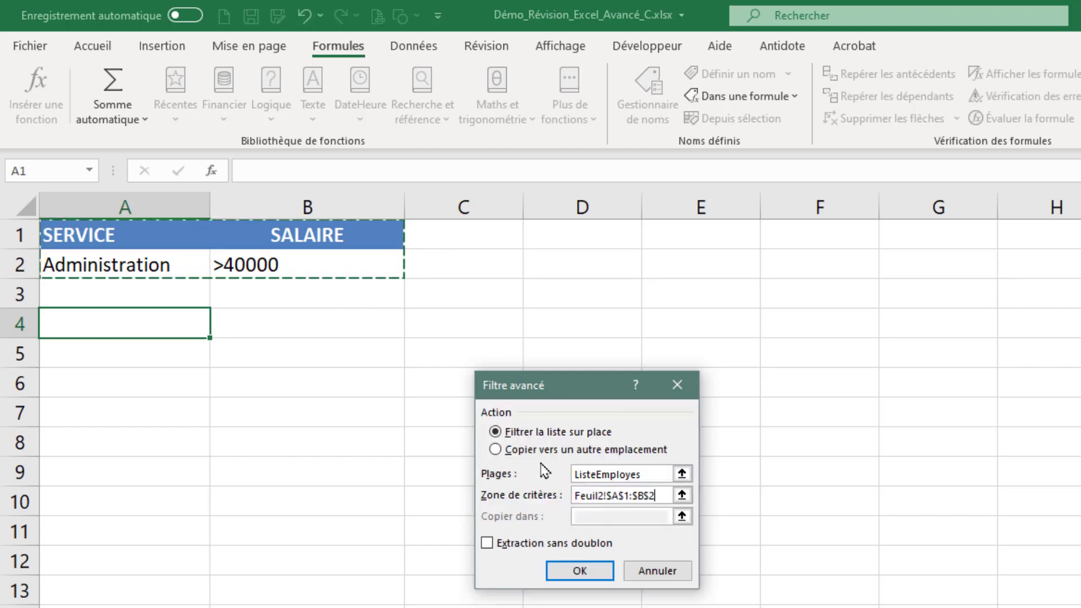
Have the results copied to another location starting at cell A4 of Feuil2, and run the advanced filter.
left_click(495, 449)
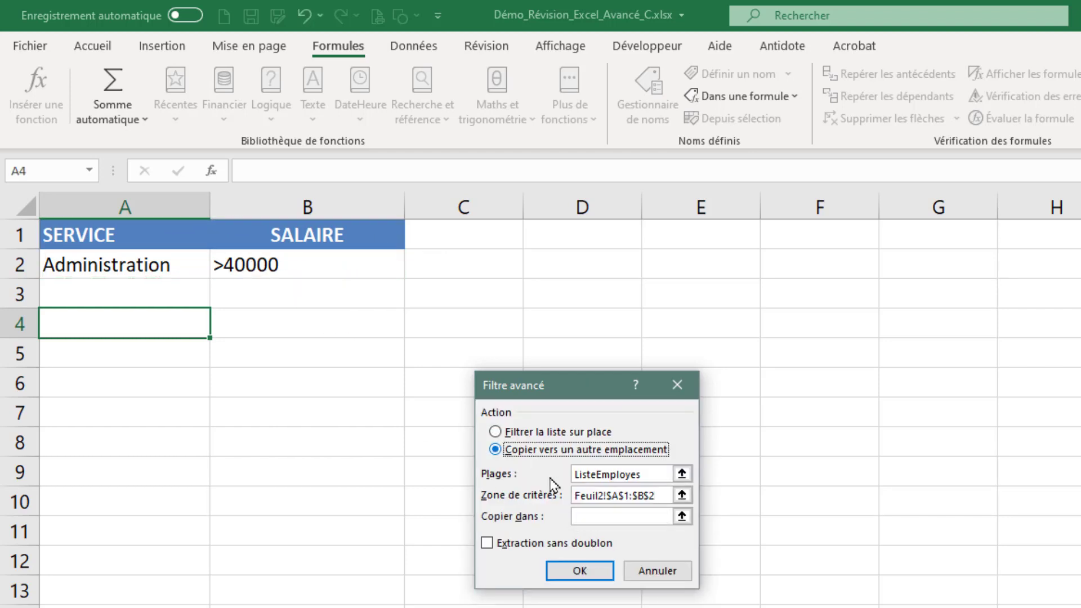
left_click(605, 513)
left_click(167, 321)
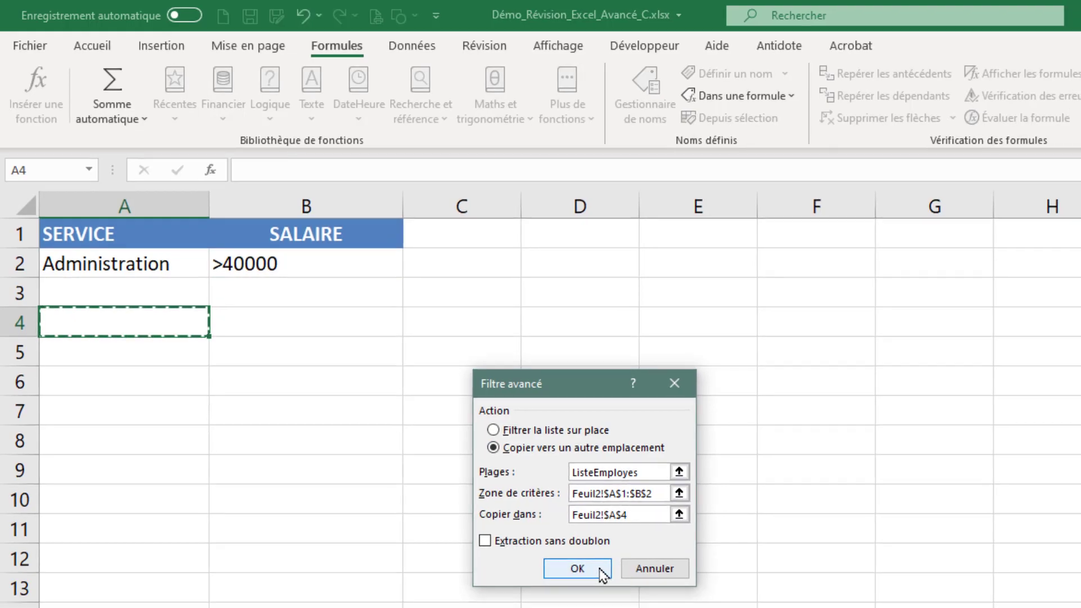
left_click(600, 569)
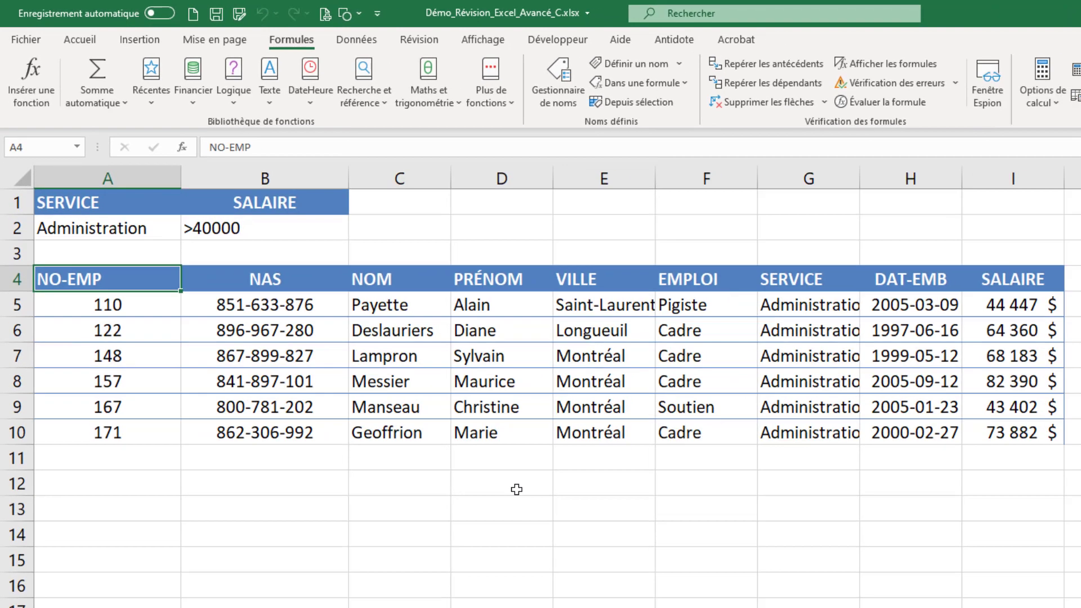